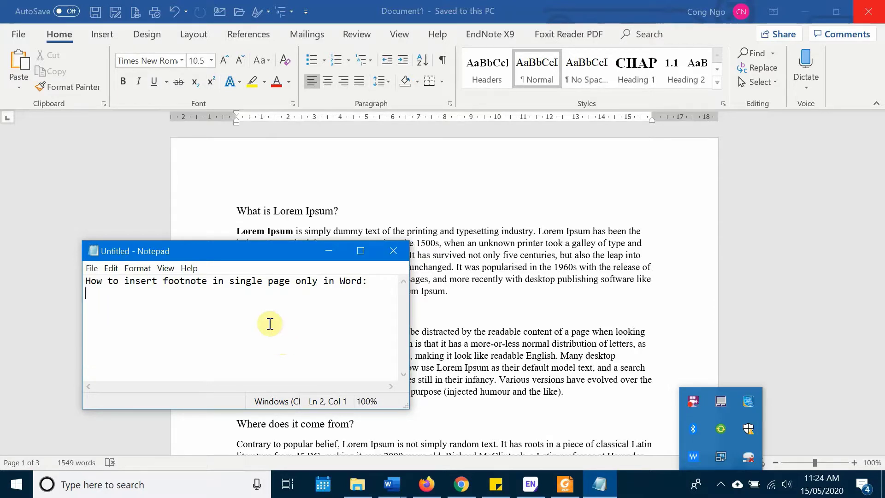
Insert 'a' before 'single' in the title and add note [1] 'notes for your table, definition' plus a [2] marker.
{"action": "left_click", "coordinate": [230, 281]}
{"action": "type", "text": "a"}
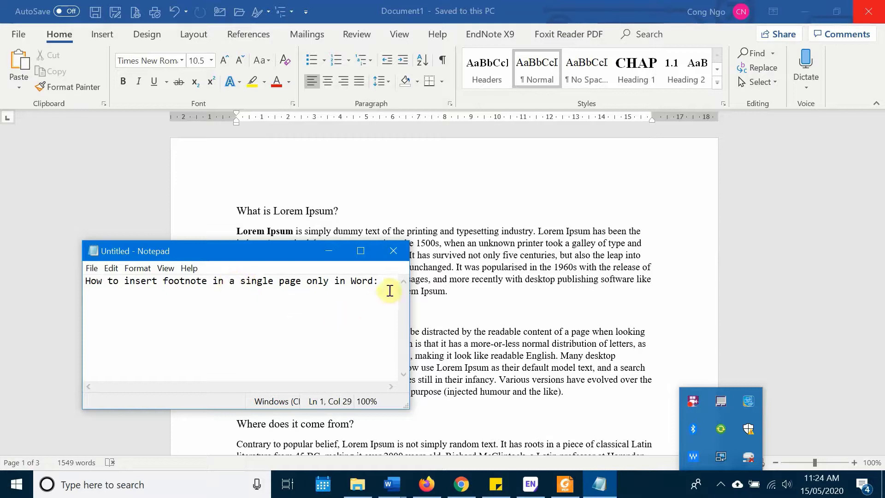
{"action": "left_click", "coordinate": [359, 321]}
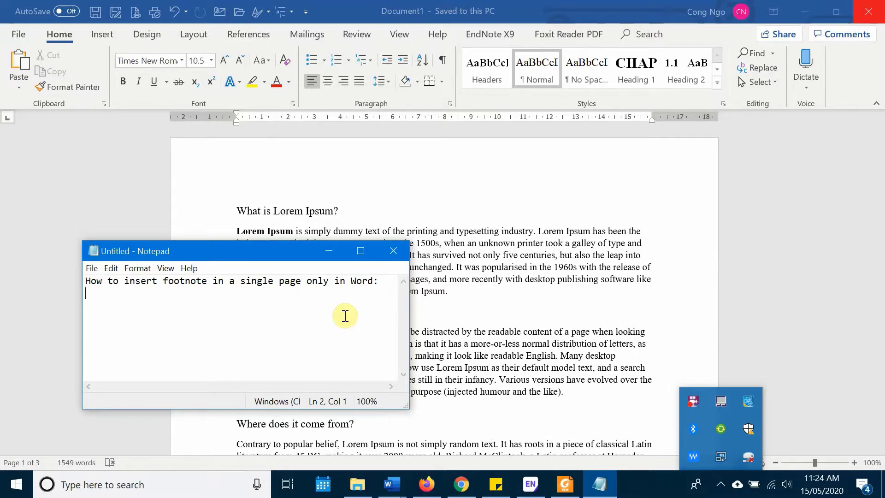
{"action": "type", "text": "[1]"}
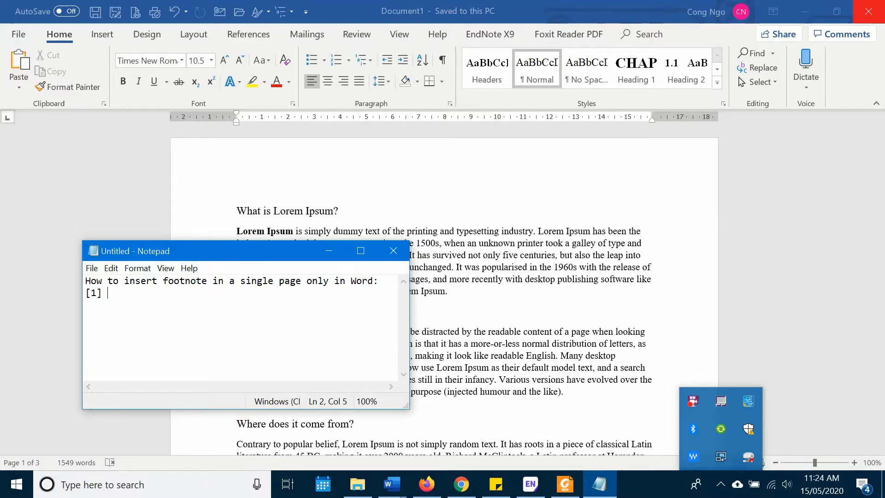
{"action": "type", "text": "s for your table"}
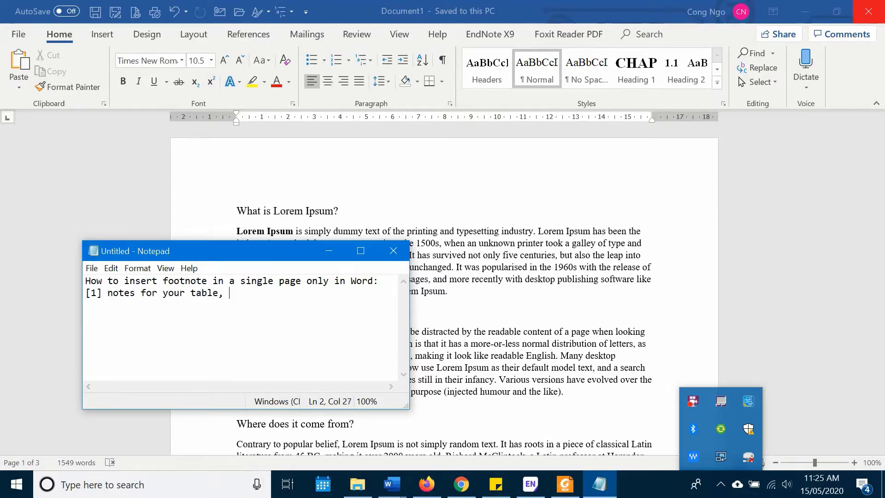
{"action": "type", "text": ", definition"}
{"action": "type", "text": "["}
{"action": "type", "text": "2]"}
{"action": "key", "text": "BackSpace"}
Complete note [2] as 'more professional, more content footer'.
{"action": "type", "text": "]"}
{"action": "type", "text": "mor"}
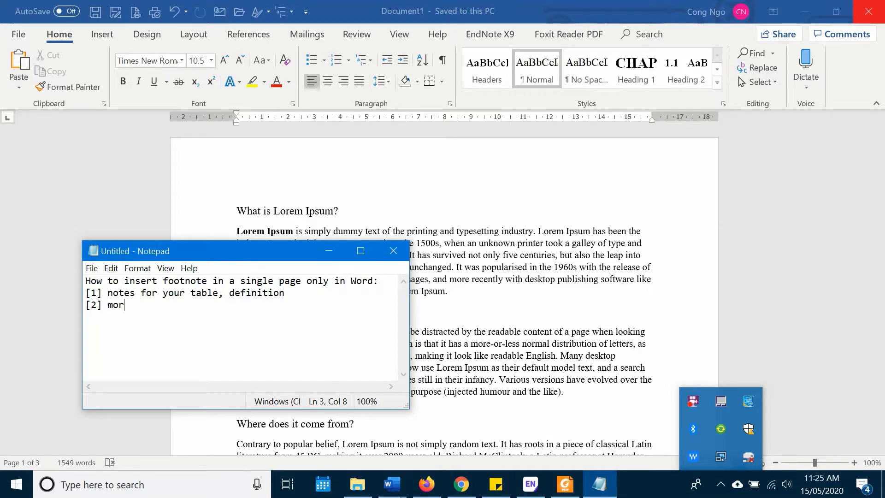
{"action": "type", "text": "e professional "}
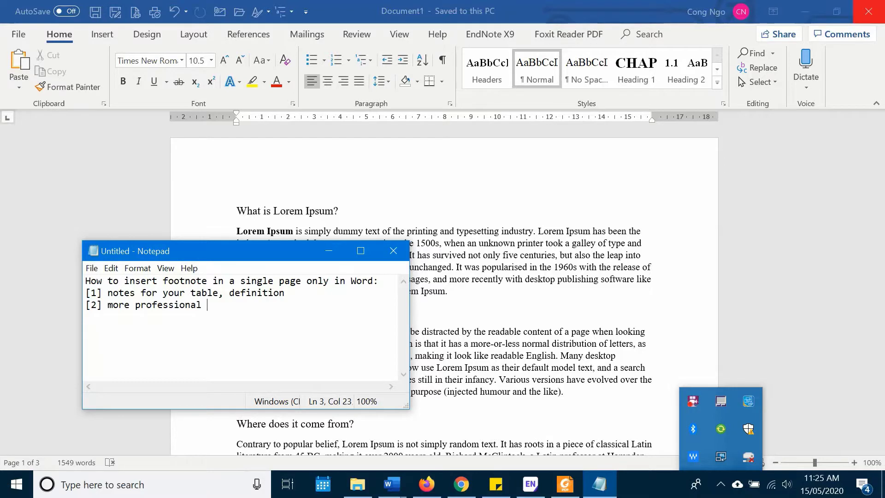
{"action": "type", "text": "footer"}
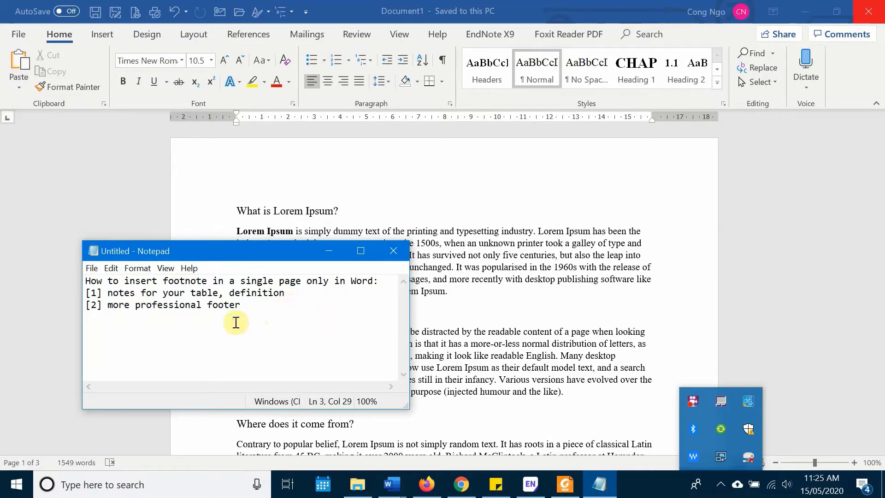
{"action": "left_click", "coordinate": [202, 305]}
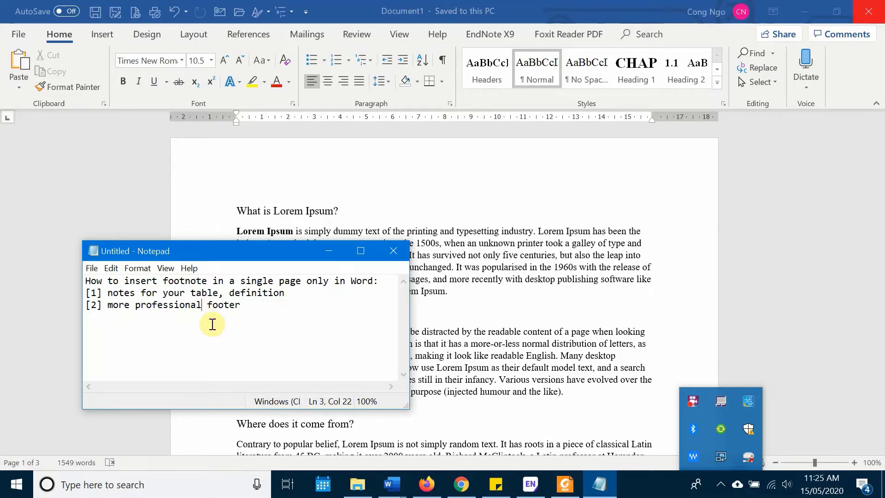
{"action": "type", "text": ", "}
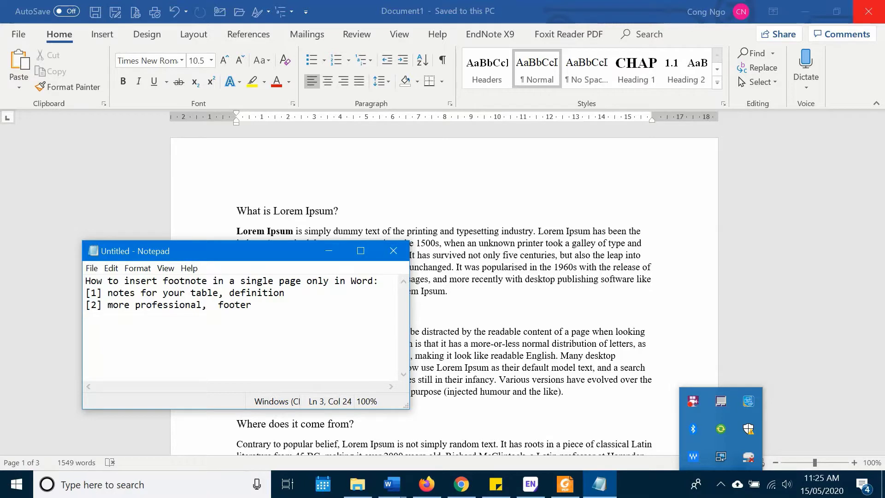
{"action": "type", "text": "more content"}
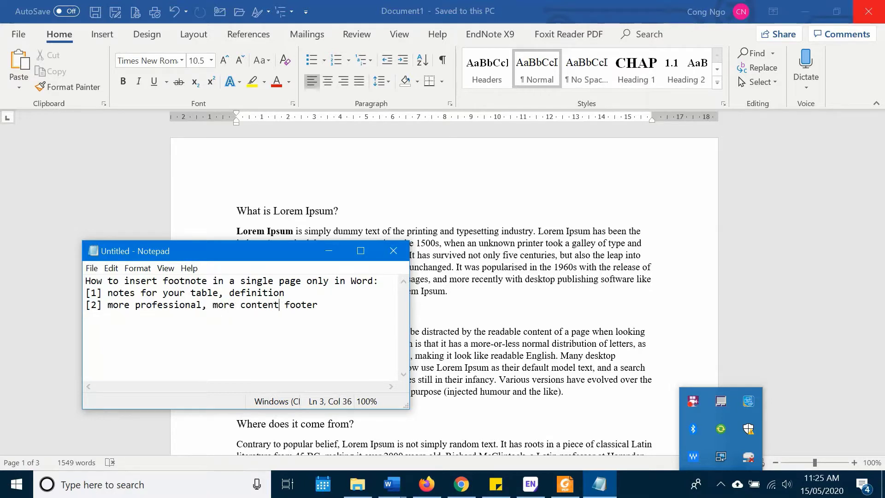
Append 'for a word' to note [1] and switch back to the Word document.
{"action": "left_click", "coordinate": [310, 290]}
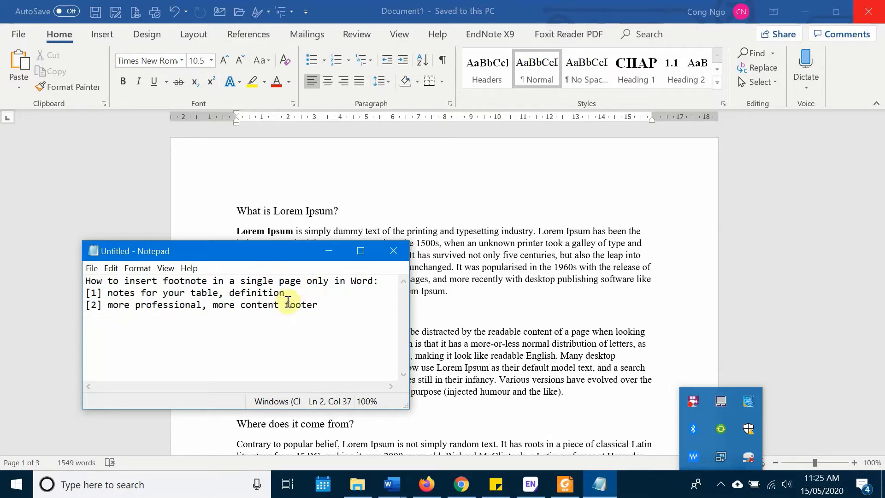
{"action": "left_click_drag", "start_coordinate": [109, 293], "coordinate": [307, 293]}
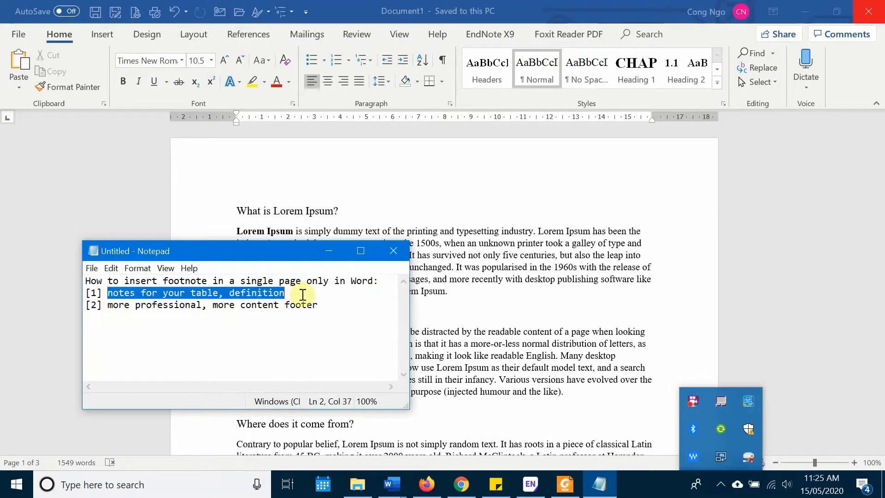
{"action": "left_click", "coordinate": [305, 292]}
{"action": "left_click_drag", "start_coordinate": [108, 293], "coordinate": [298, 294]}
{"action": "left_click", "coordinate": [299, 293]}
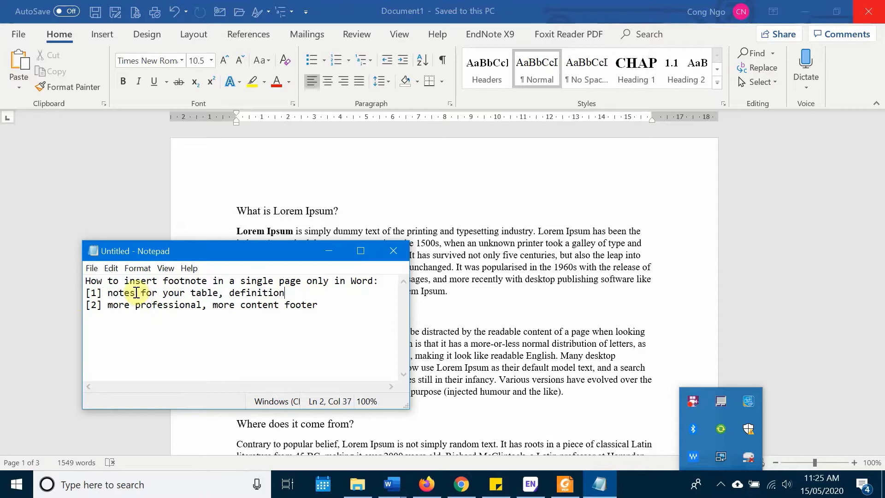
{"action": "left_click_drag", "start_coordinate": [110, 295], "coordinate": [257, 294]}
{"action": "left_click", "coordinate": [257, 294]}
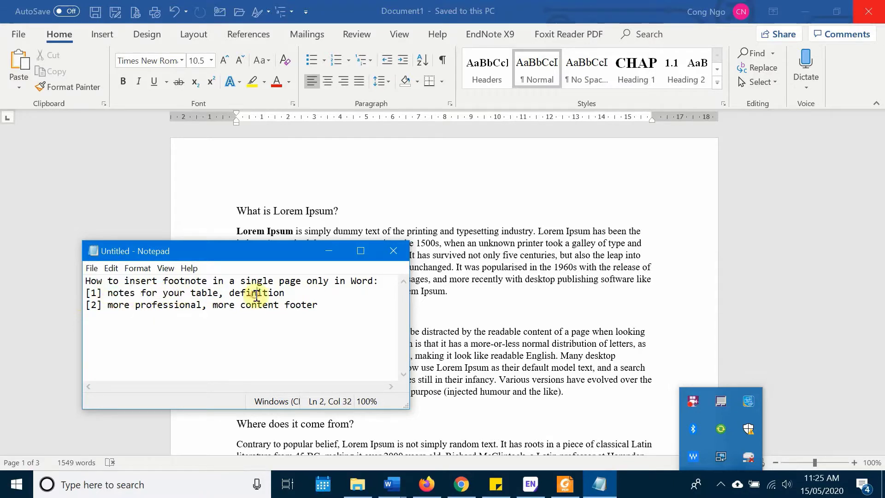
{"action": "left_click", "coordinate": [241, 295]}
{"action": "left_click", "coordinate": [298, 295]}
{"action": "type", "text": "f"}
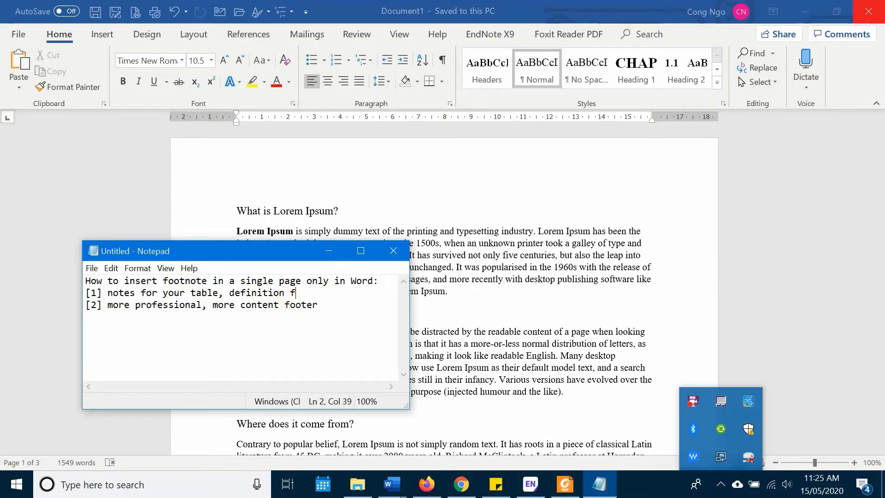
{"action": "type", "text": "or a word"}
{"action": "left_click", "coordinate": [458, 309]}
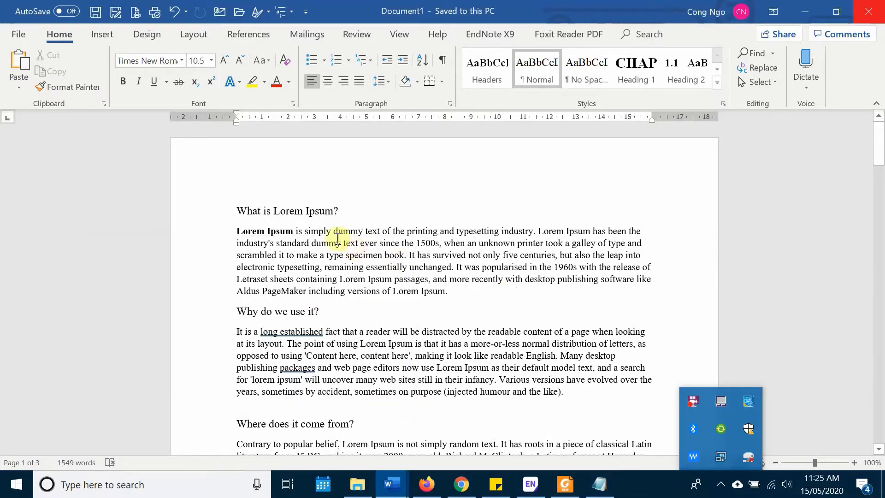
Insert footnote 1 after the bold 'Lorem Ipsum' with the text 'My first footnote....'.
{"action": "left_click", "coordinate": [284, 232]}
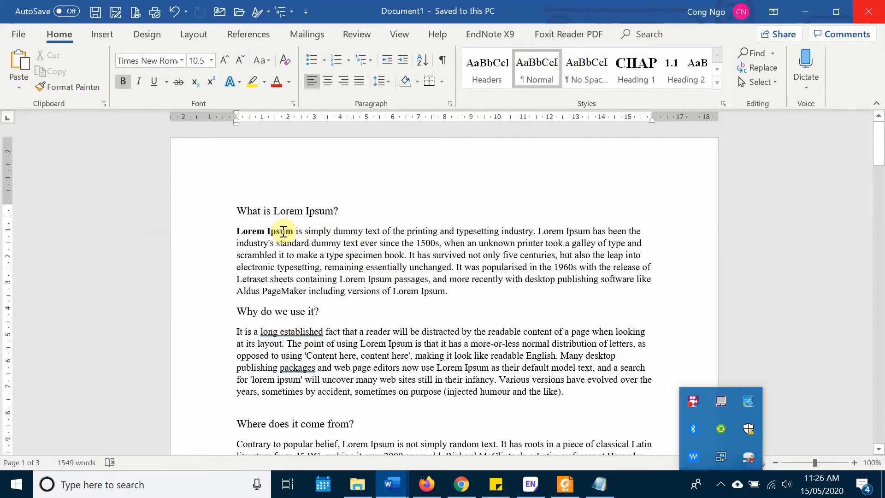
{"action": "left_click_drag", "start_coordinate": [236, 231], "coordinate": [297, 233]}
{"action": "left_click", "coordinate": [295, 234]}
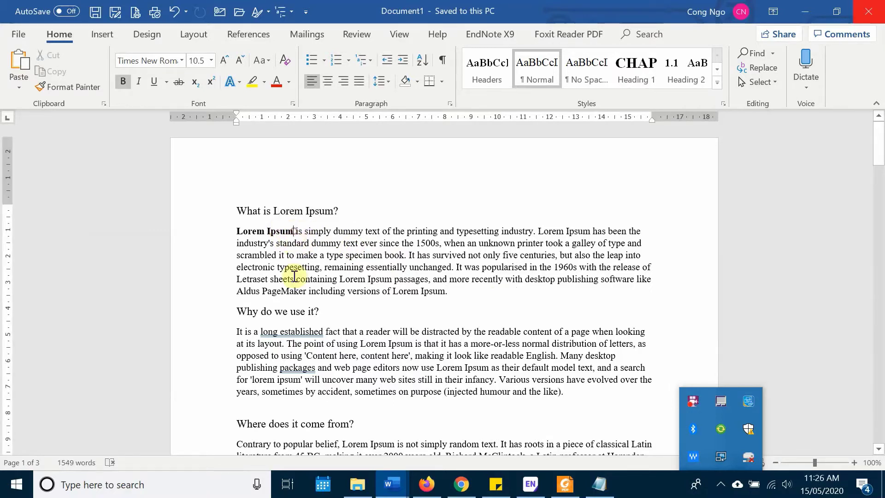
{"action": "left_click", "coordinate": [294, 231]}
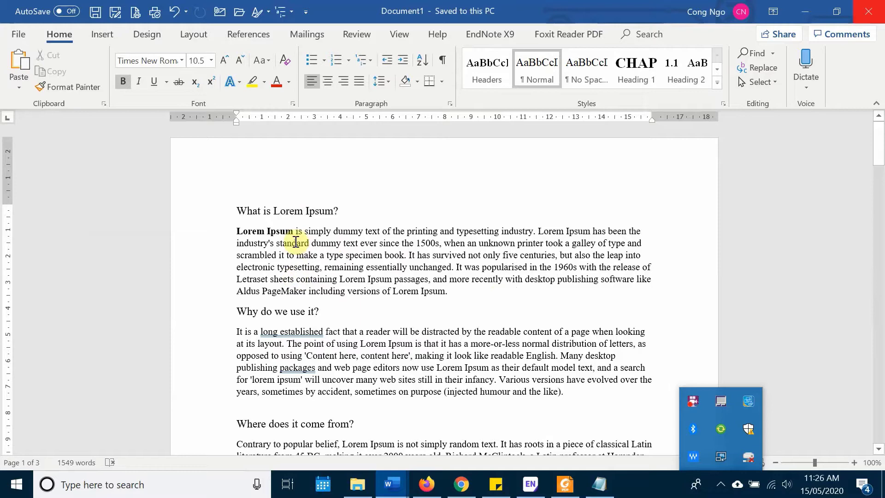
{"action": "left_click", "coordinate": [266, 37]}
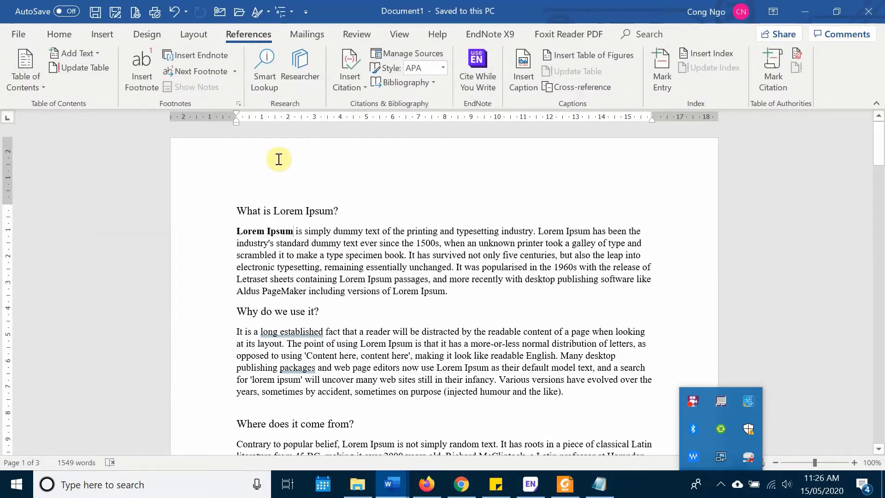
{"action": "left_click", "coordinate": [152, 66]}
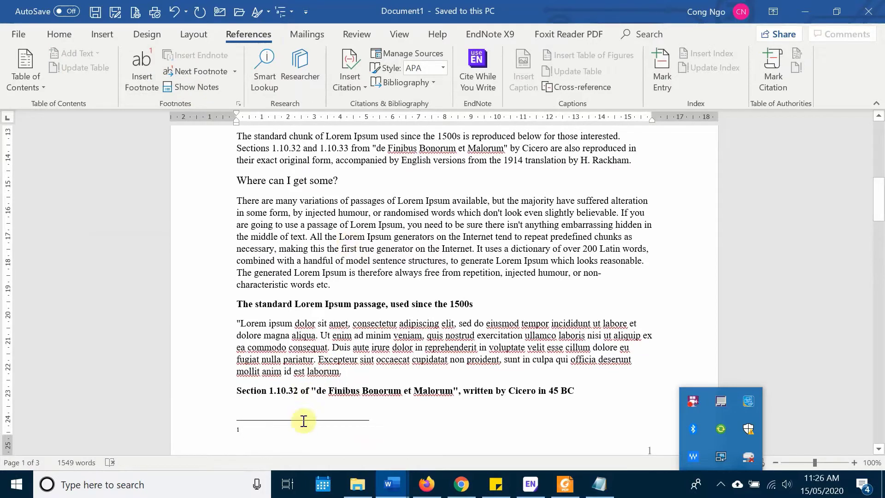
{"action": "type", "text": "My"}
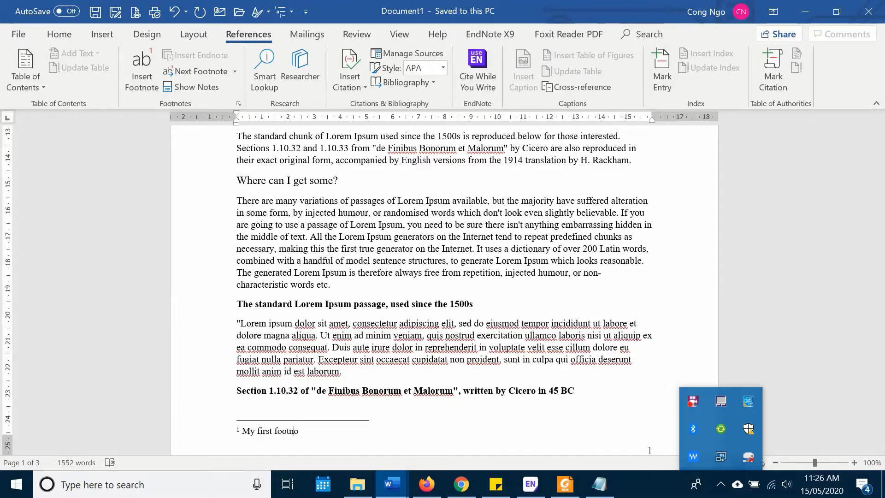
{"action": "type", "text": "first footnote"}
{"action": "type", "text": "...."}
{"action": "scroll", "coordinate": [442, 323], "scroll_direction": "up", "scroll_amount": 10}
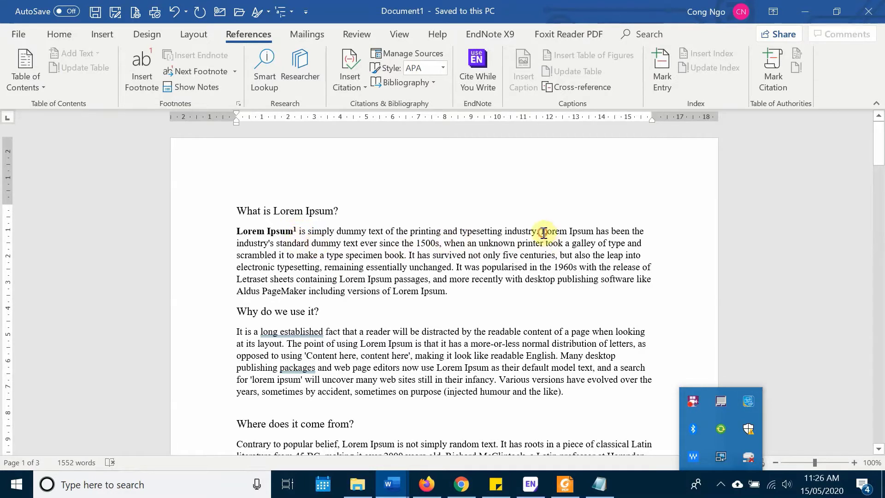
{"action": "left_click", "coordinate": [570, 232]}
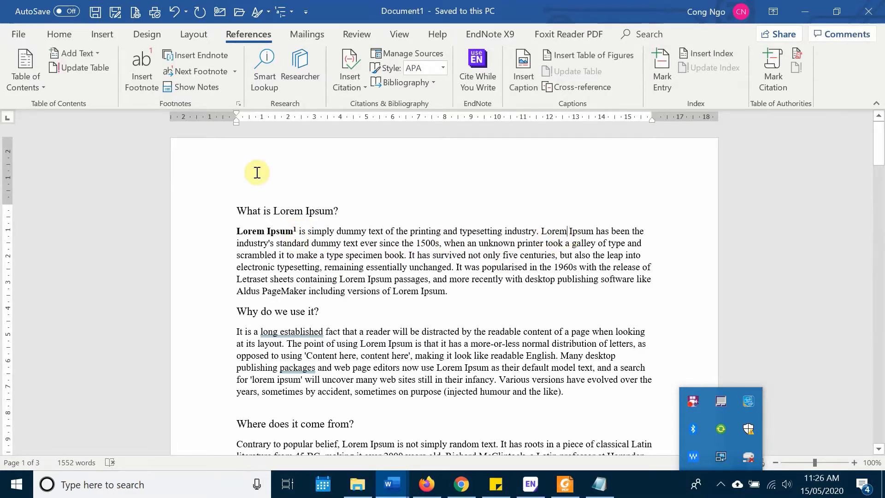
{"action": "left_click", "coordinate": [147, 64]}
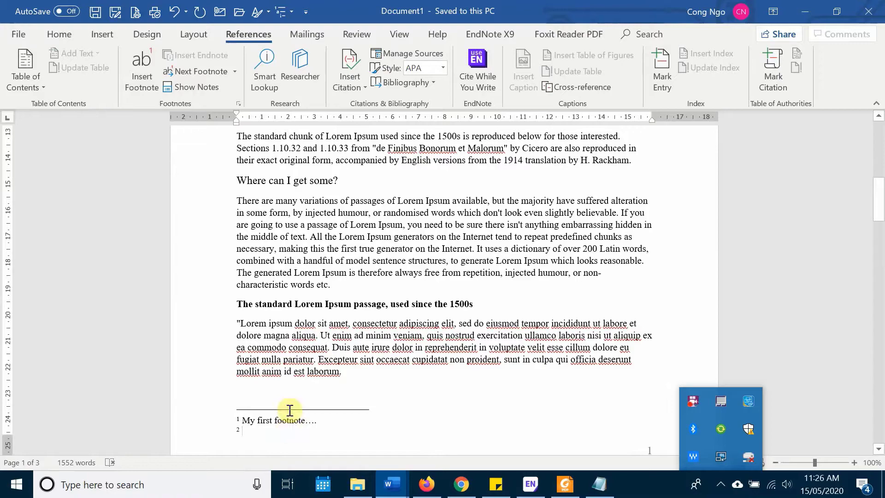
{"action": "scroll", "coordinate": [303, 394], "scroll_direction": "down", "scroll_amount": 3}
{"action": "scroll", "coordinate": [401, 291], "scroll_direction": "down", "scroll_amount": 8}
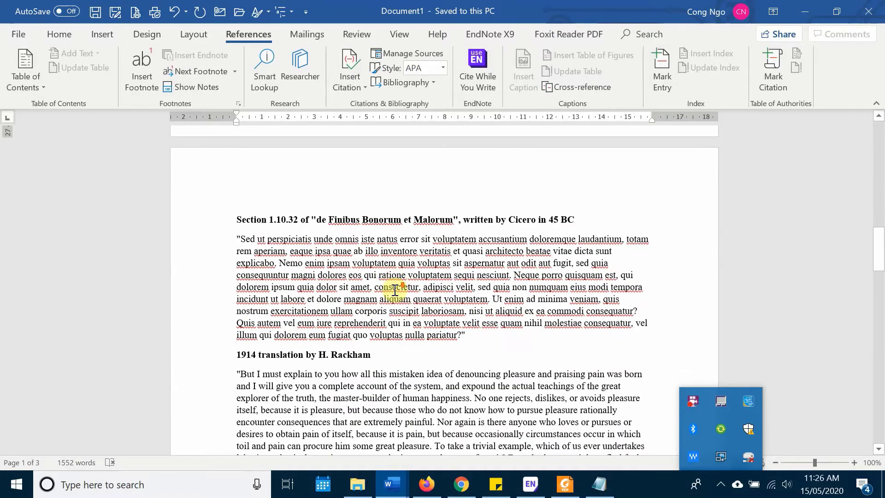
{"action": "scroll", "coordinate": [395, 293], "scroll_direction": "up", "scroll_amount": 12}
{"action": "scroll", "coordinate": [392, 302], "scroll_direction": "up", "scroll_amount": 5}
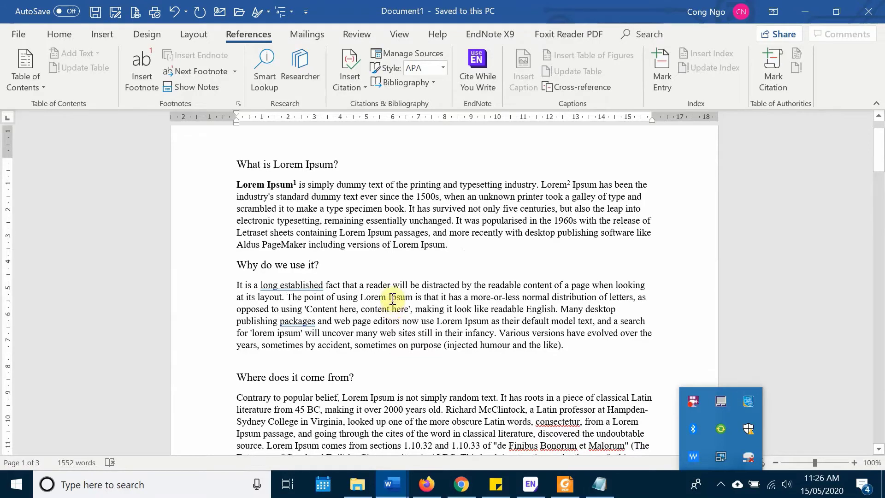
{"action": "scroll", "coordinate": [412, 286], "scroll_direction": "down", "scroll_amount": 4}
{"action": "scroll", "coordinate": [417, 265], "scroll_direction": "down", "scroll_amount": 15}
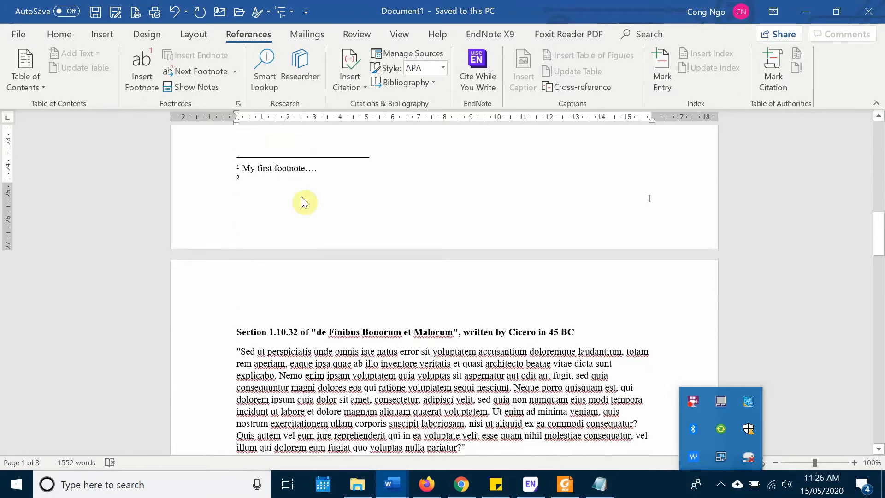
{"action": "scroll", "coordinate": [381, 276], "scroll_direction": "down", "scroll_amount": 5}
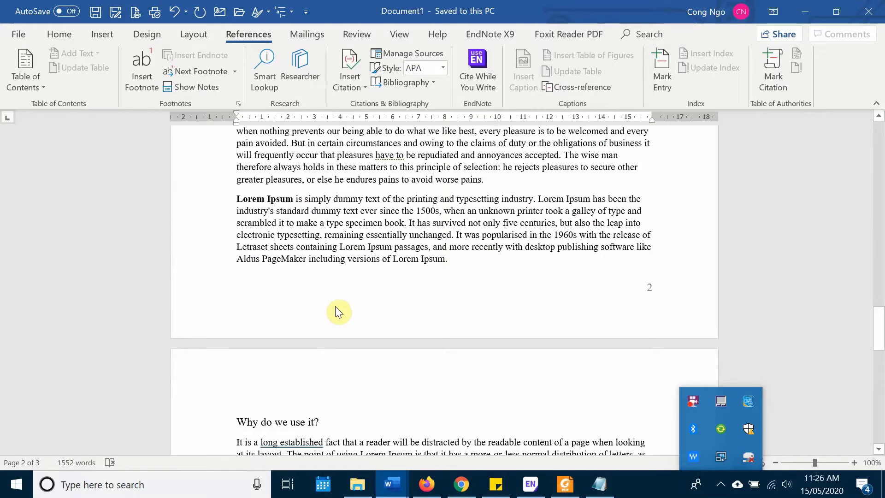
{"action": "left_click", "coordinate": [599, 484]}
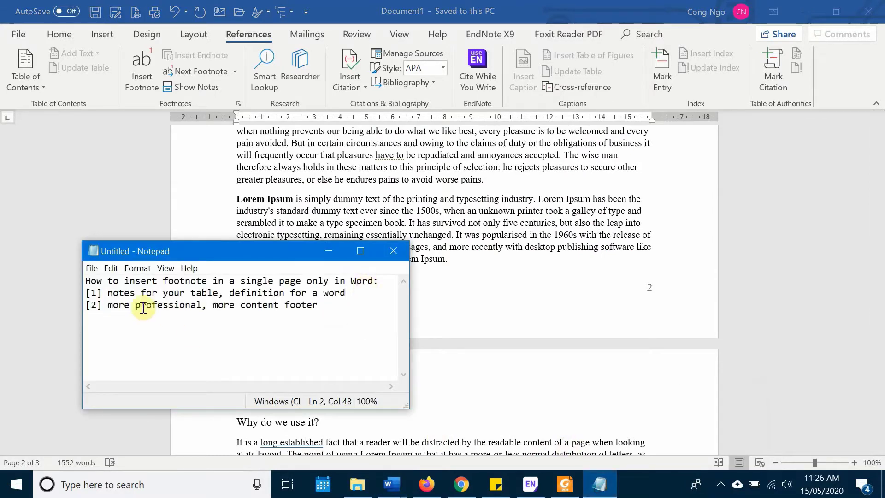
{"action": "left_click", "coordinate": [106, 304]}
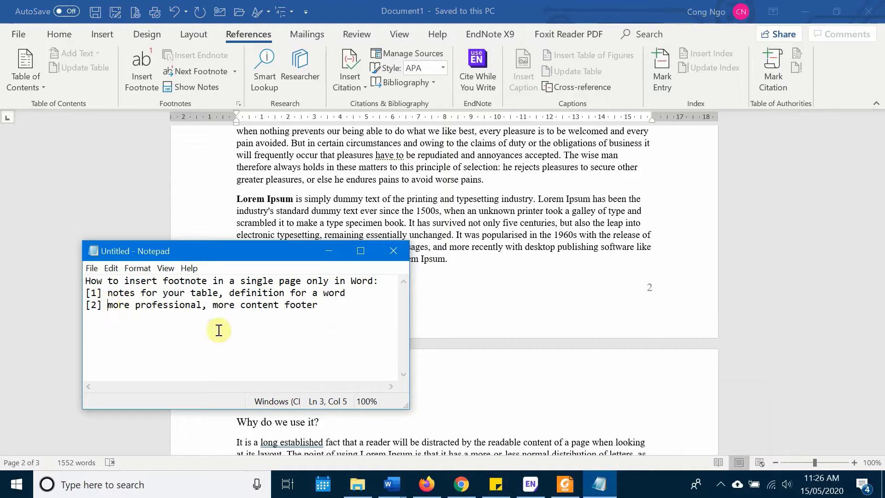
{"action": "left_click", "coordinate": [490, 306]}
{"action": "double_click", "coordinate": [295, 318]}
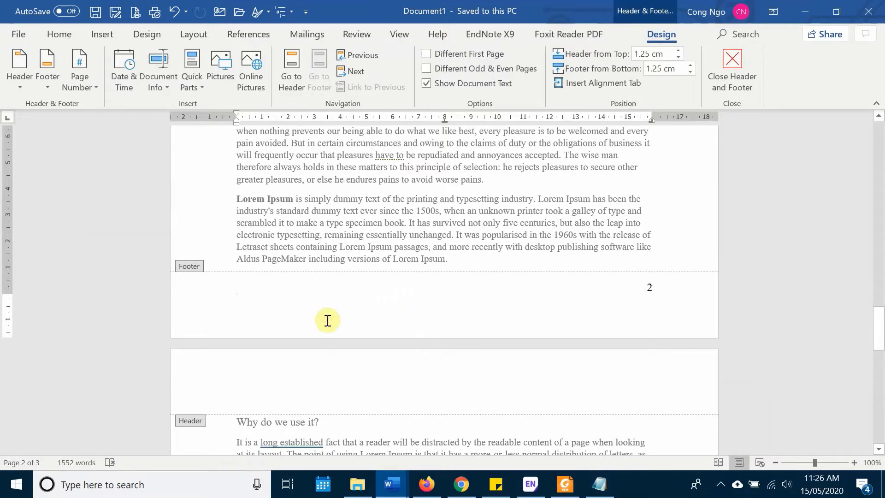
{"action": "scroll", "coordinate": [438, 317], "scroll_direction": "up", "scroll_amount": 8}
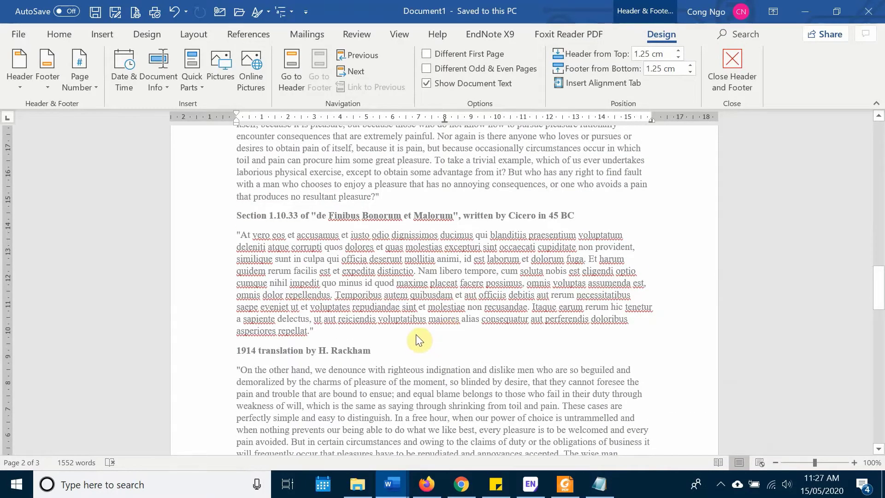
{"action": "scroll", "coordinate": [418, 340], "scroll_direction": "up", "scroll_amount": 8}
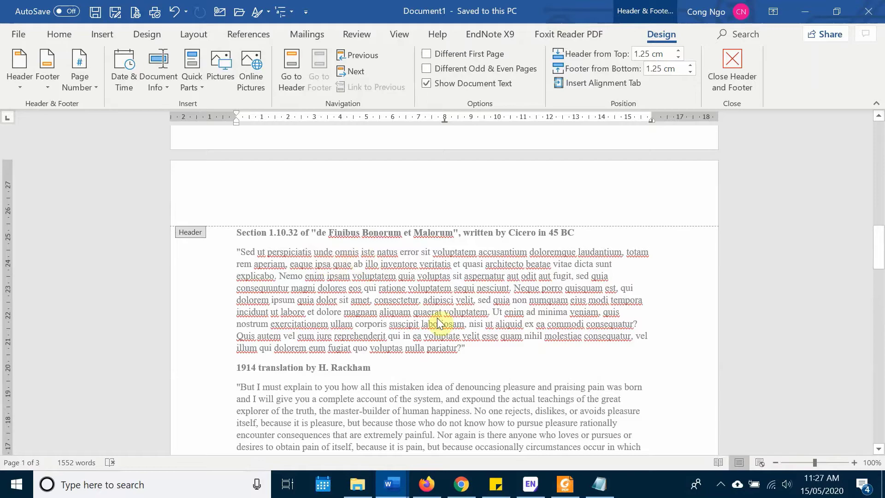
{"action": "scroll", "coordinate": [359, 263], "scroll_direction": "down", "scroll_amount": 15}
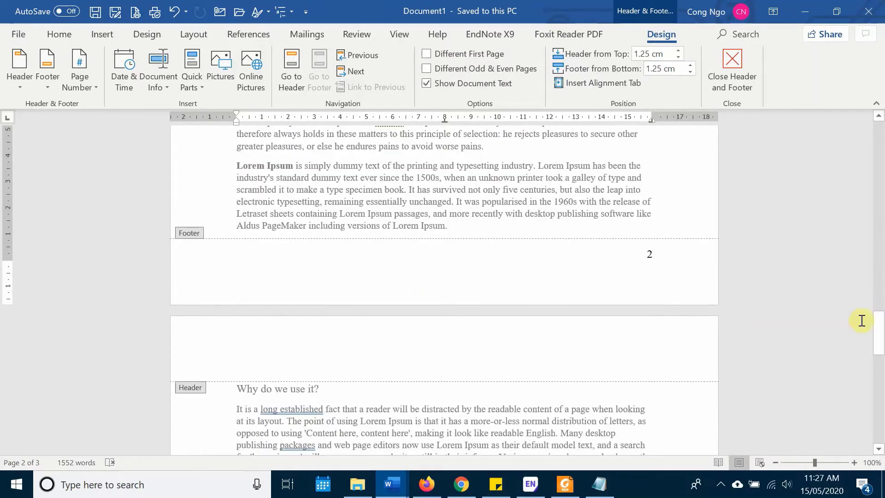
{"action": "left_click", "coordinate": [633, 304]}
{"action": "scroll", "coordinate": [640, 305], "scroll_direction": "up", "scroll_amount": 14}
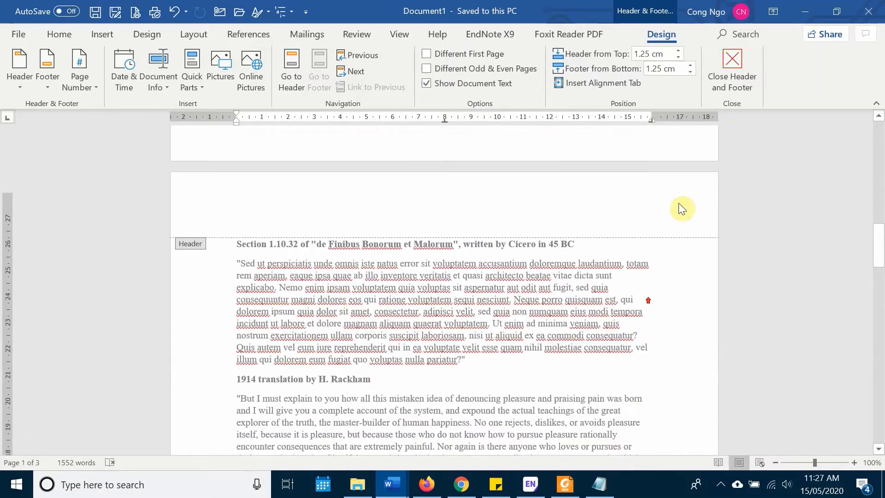
{"action": "left_click", "coordinate": [733, 70]}
{"action": "scroll", "coordinate": [396, 299], "scroll_direction": "down", "scroll_amount": 8}
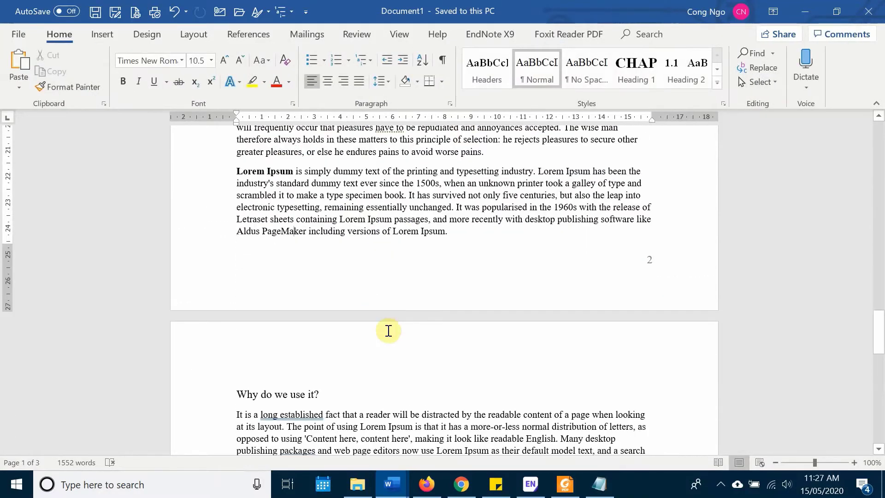
{"action": "scroll", "coordinate": [390, 329], "scroll_direction": "up", "scroll_amount": 14}
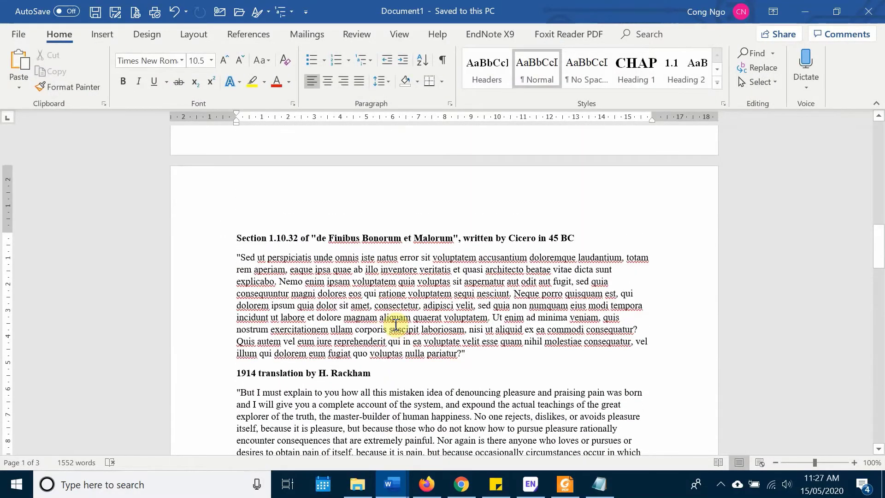
{"action": "scroll", "coordinate": [374, 340], "scroll_direction": "up", "scroll_amount": 7}
{"action": "scroll", "coordinate": [331, 330], "scroll_direction": "down", "scroll_amount": 5}
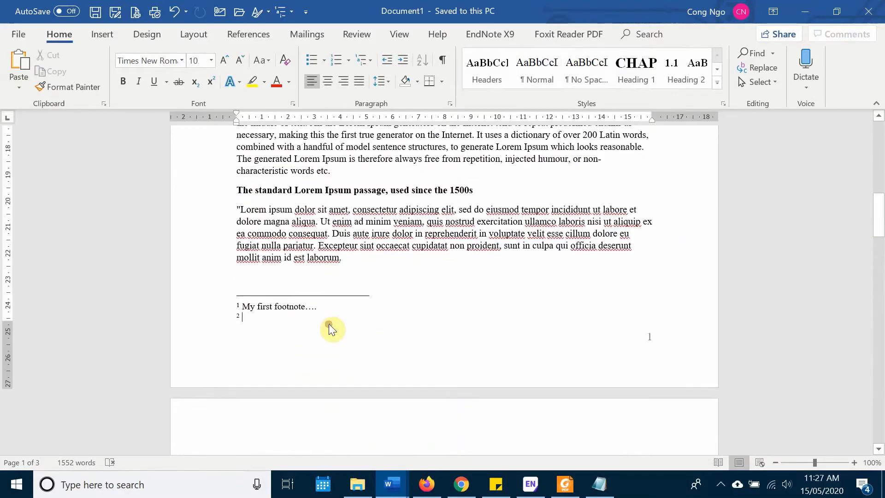
{"action": "double_click", "coordinate": [304, 323]}
{"action": "double_click", "coordinate": [310, 308]}
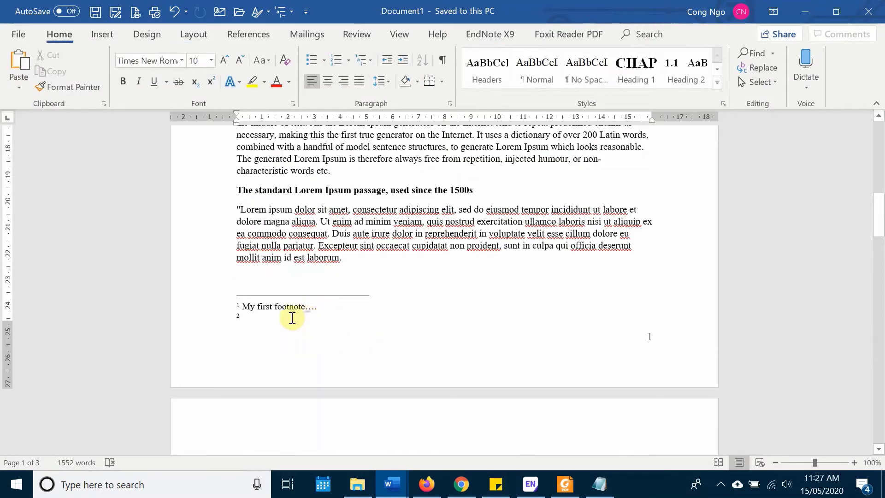
{"action": "left_click", "coordinate": [259, 320]}
{"action": "left_click", "coordinate": [236, 307], "text": "shift"}
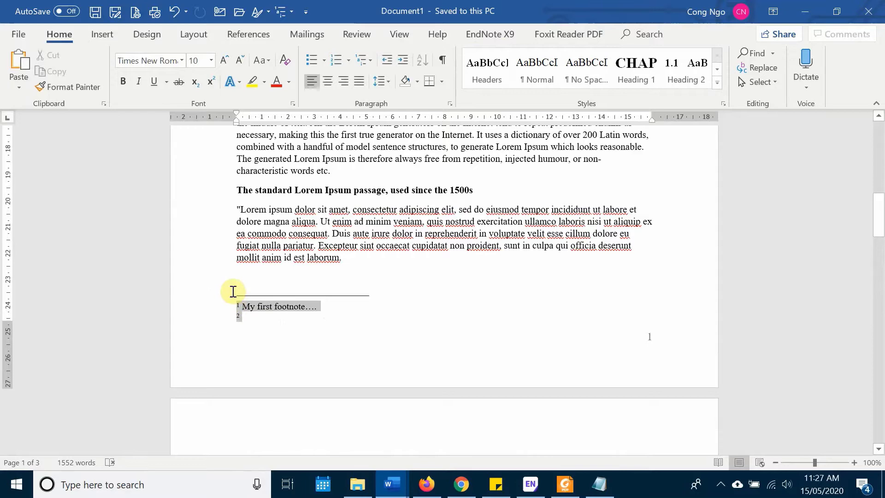
{"action": "key", "text": "Delete"}
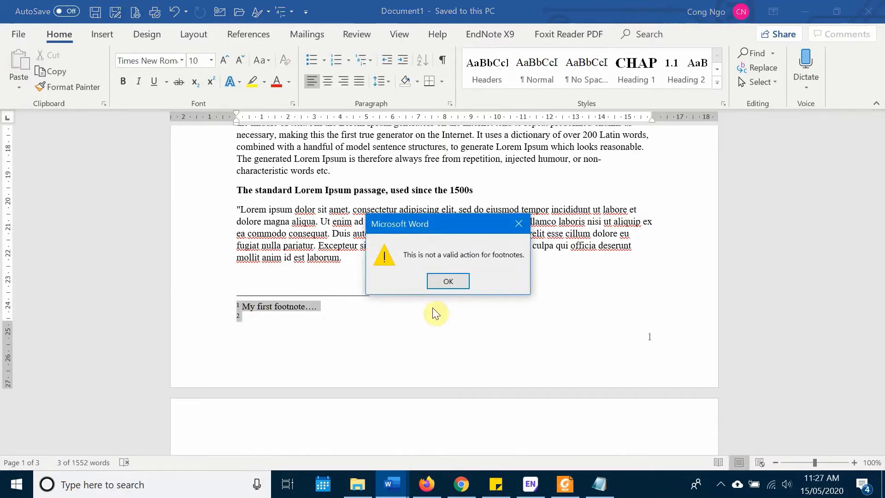
{"action": "left_click", "coordinate": [452, 280]}
{"action": "left_click", "coordinate": [422, 285]}
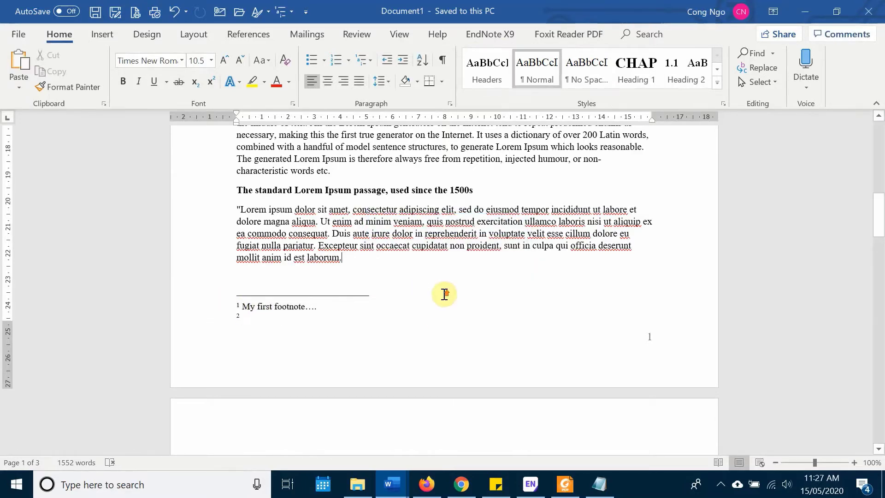
{"action": "scroll", "coordinate": [444, 293], "scroll_direction": "up", "scroll_amount": 10}
{"action": "scroll", "coordinate": [444, 295], "scroll_direction": "up", "scroll_amount": 1}
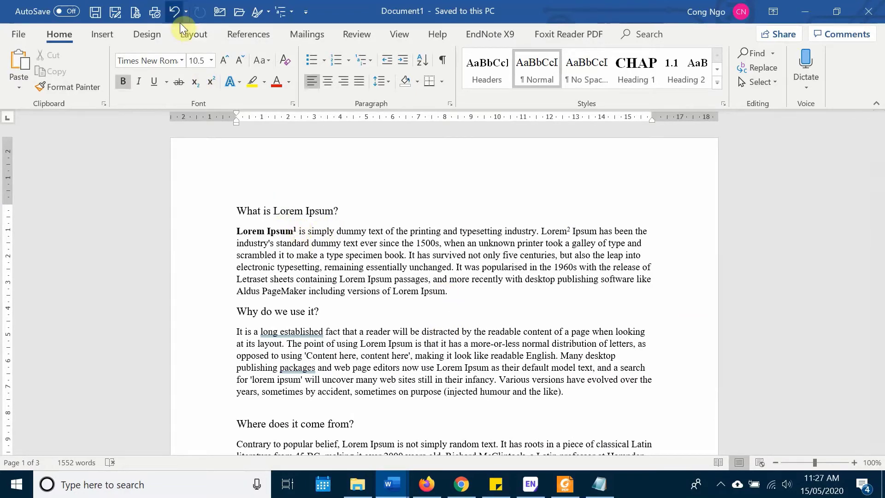
Undo the 'My first footnote....' footnote, leaving the mark after the second 'Lorem' as footnote 1.
{"action": "left_click", "coordinate": [248, 34]}
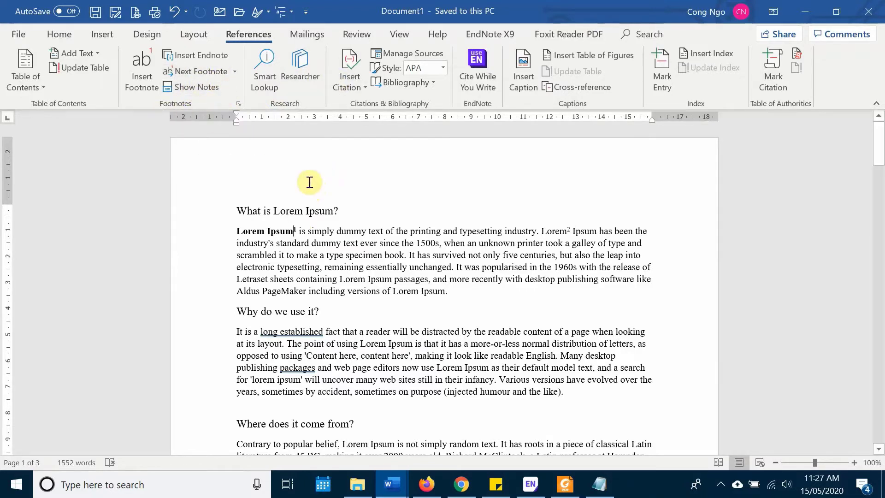
{"action": "key", "text": "ctrl+z"}
{"action": "key", "text": "ctrl+z"}
{"action": "scroll", "coordinate": [341, 244], "scroll_direction": "down", "scroll_amount": 7}
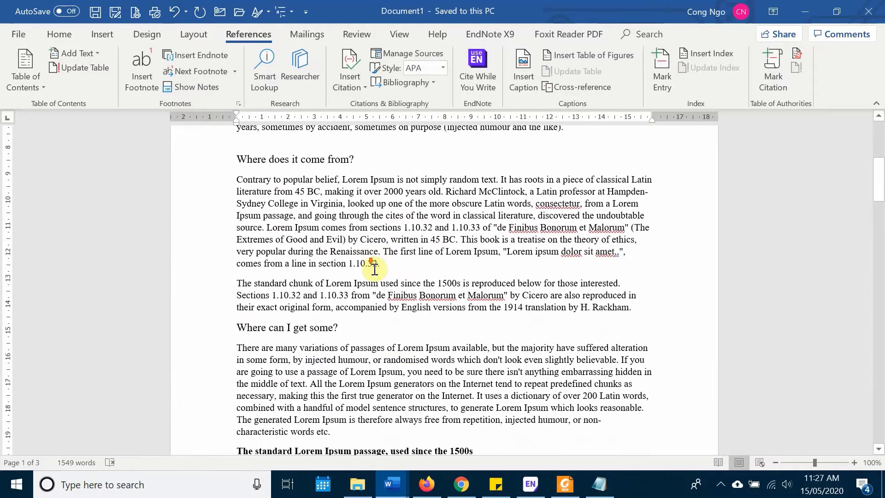
{"action": "scroll", "coordinate": [374, 269], "scroll_direction": "down", "scroll_amount": 3}
{"action": "scroll", "coordinate": [293, 322], "scroll_direction": "up", "scroll_amount": 6}
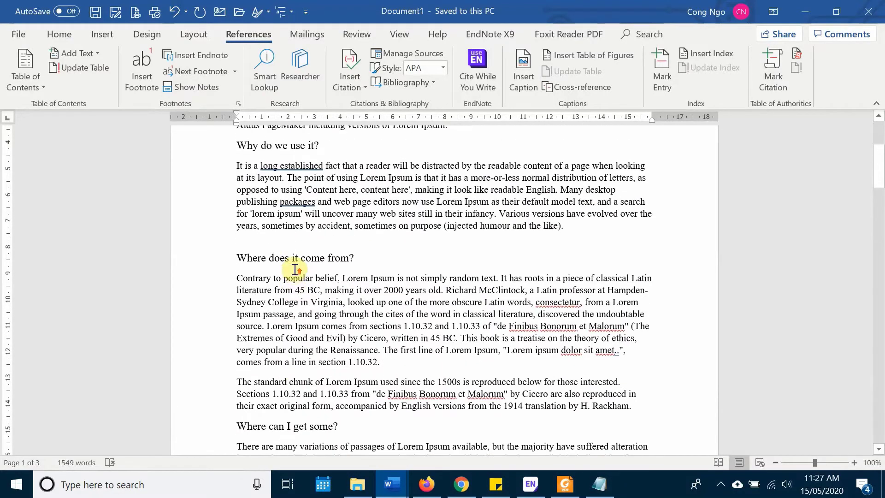
{"action": "scroll", "coordinate": [295, 270], "scroll_direction": "up", "scroll_amount": 1}
{"action": "scroll", "coordinate": [295, 269], "scroll_direction": "up", "scroll_amount": 4}
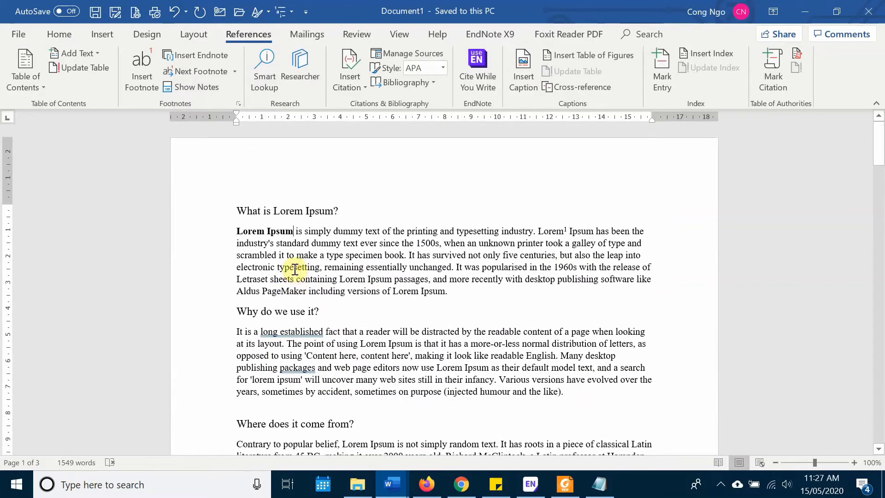
{"action": "left_click", "coordinate": [565, 231]}
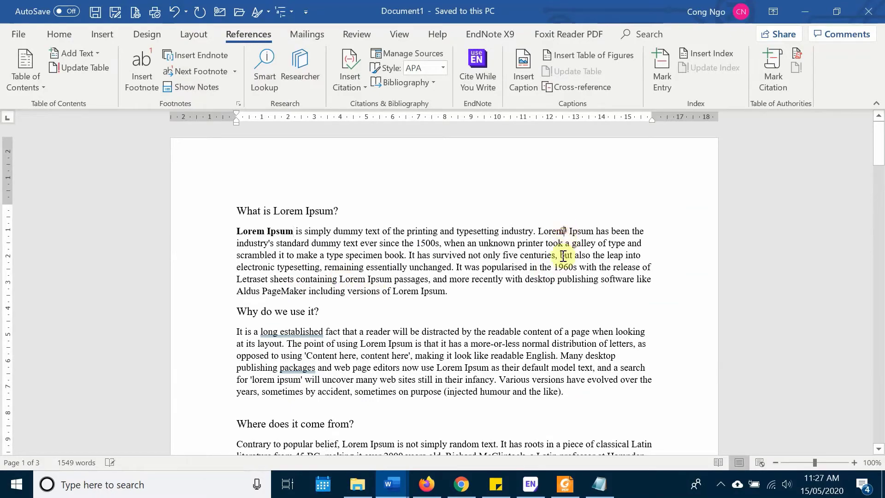
{"action": "scroll", "coordinate": [447, 212], "scroll_direction": "down", "scroll_amount": 15}
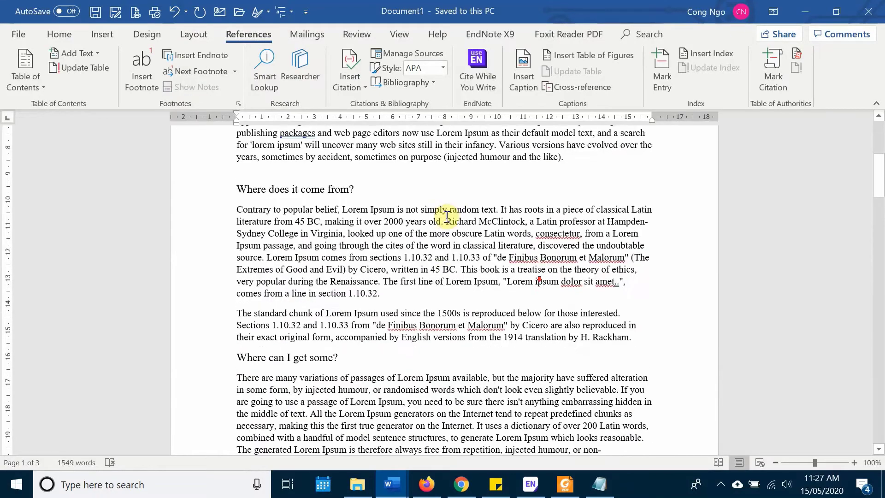
{"action": "scroll", "coordinate": [433, 240], "scroll_direction": "up", "scroll_amount": 5}
{"action": "scroll", "coordinate": [438, 268], "scroll_direction": "down", "scroll_amount": 4}
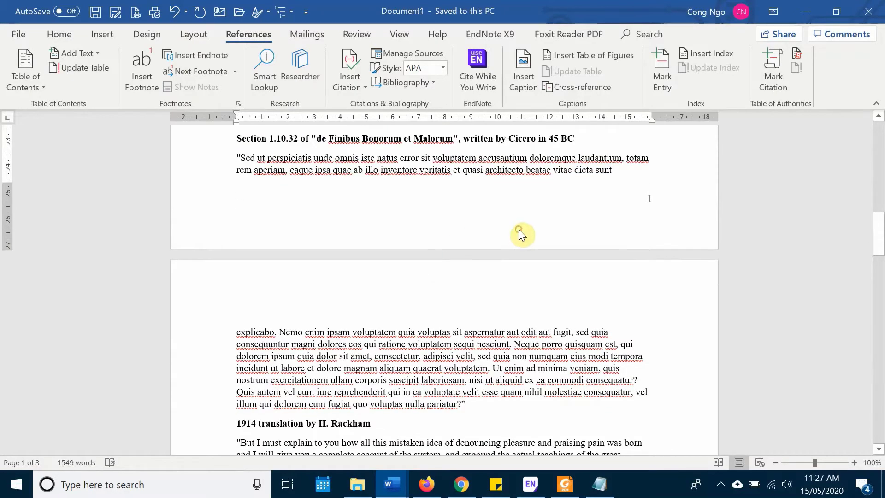
Place the cursor at the end of 'laborum.' in the standard Lorem Ipsum passage.
{"action": "scroll", "coordinate": [502, 240], "scroll_direction": "up", "scroll_amount": 20}
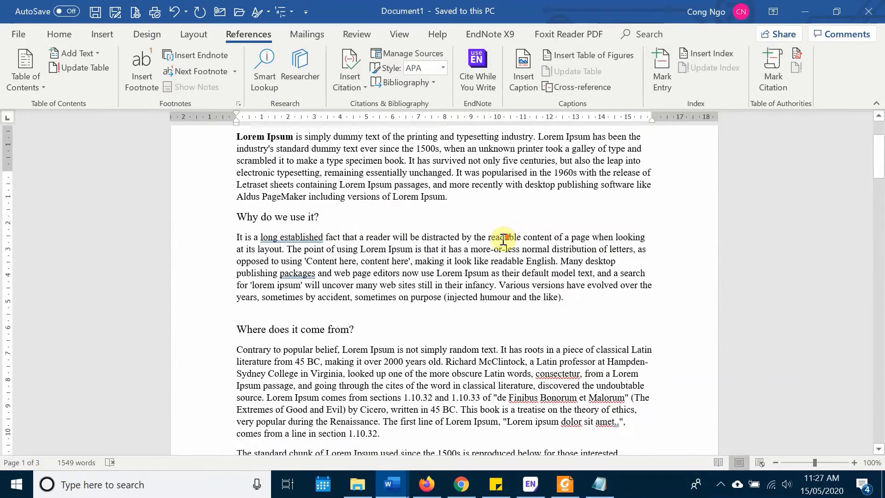
{"action": "scroll", "coordinate": [502, 238], "scroll_direction": "up", "scroll_amount": 3}
{"action": "scroll", "coordinate": [518, 233], "scroll_direction": "down", "scroll_amount": 11}
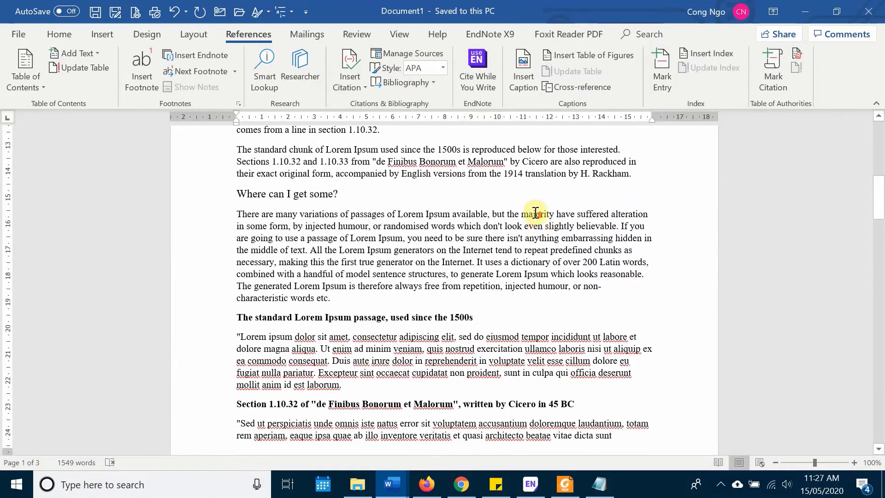
{"action": "scroll", "coordinate": [510, 214], "scroll_direction": "up", "scroll_amount": 17}
{"action": "scroll", "coordinate": [534, 237], "scroll_direction": "down", "scroll_amount": 18}
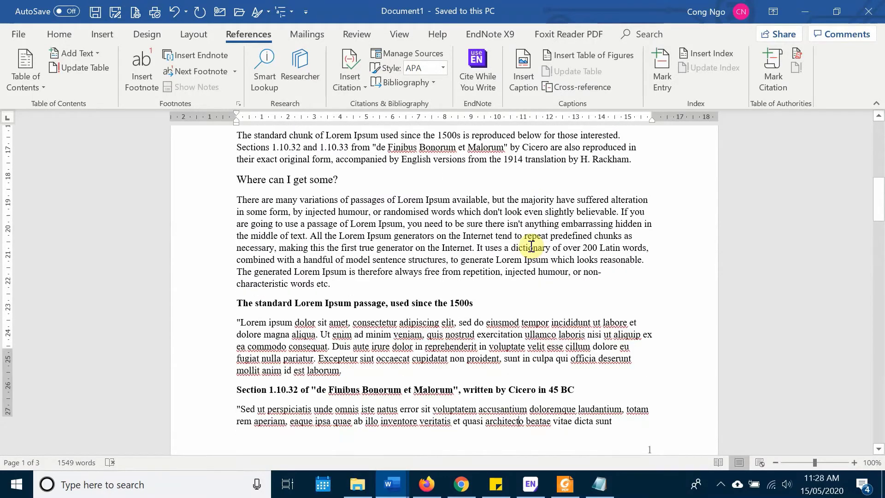
{"action": "scroll", "coordinate": [531, 245], "scroll_direction": "down", "scroll_amount": 3}
{"action": "scroll", "coordinate": [457, 368], "scroll_direction": "down", "scroll_amount": 8}
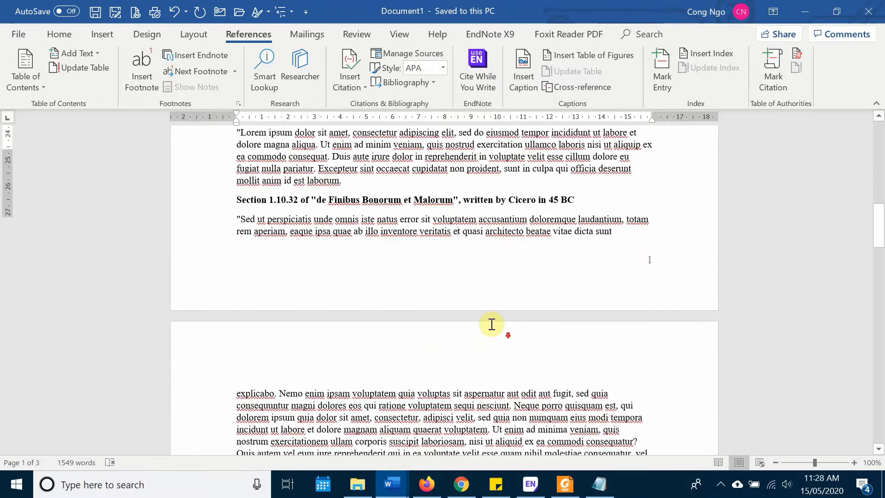
{"action": "scroll", "coordinate": [457, 292], "scroll_direction": "down", "scroll_amount": 8}
{"action": "scroll", "coordinate": [464, 300], "scroll_direction": "up", "scroll_amount": 11}
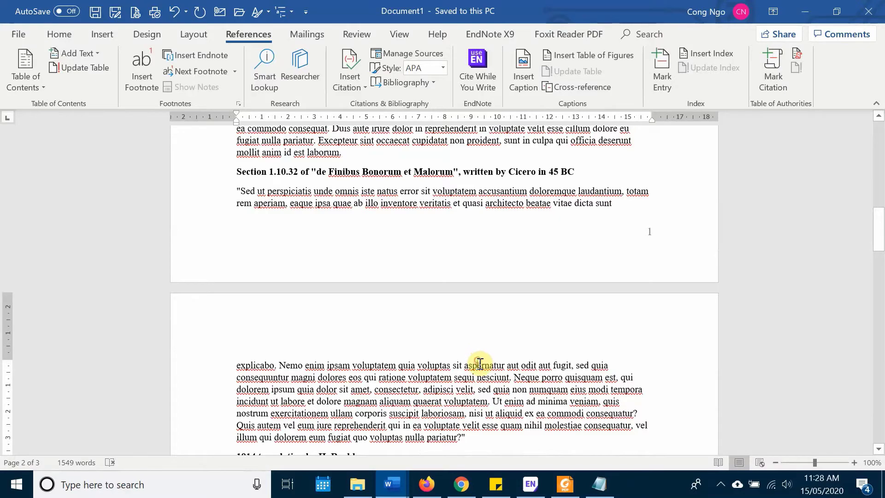
{"action": "scroll", "coordinate": [479, 363], "scroll_direction": "down", "scroll_amount": 12}
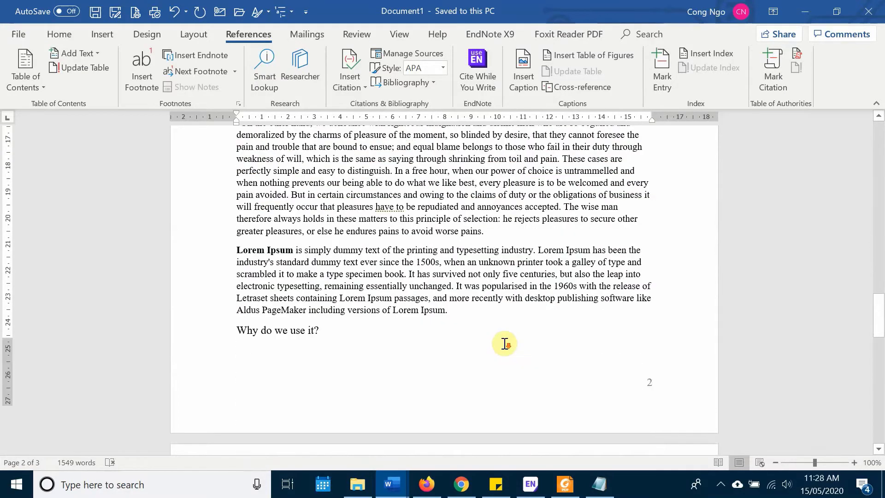
{"action": "scroll", "coordinate": [505, 343], "scroll_direction": "up", "scroll_amount": 6}
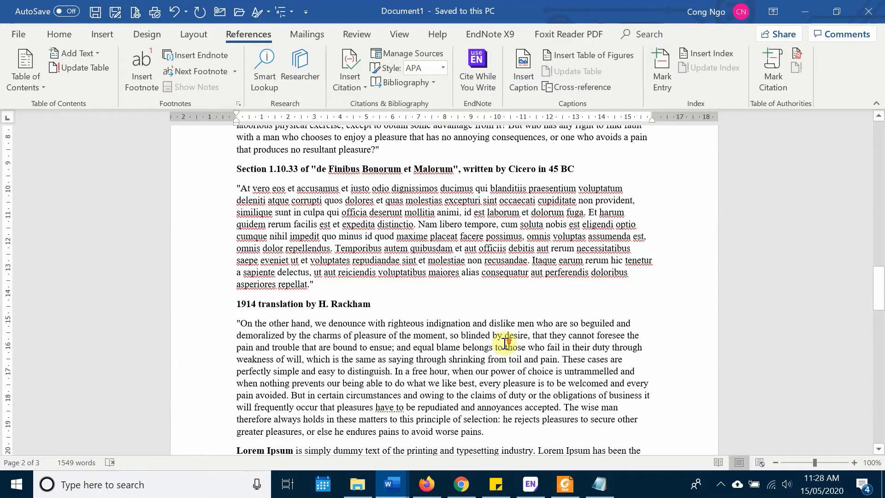
{"action": "scroll", "coordinate": [505, 343], "scroll_direction": "up", "scroll_amount": 8}
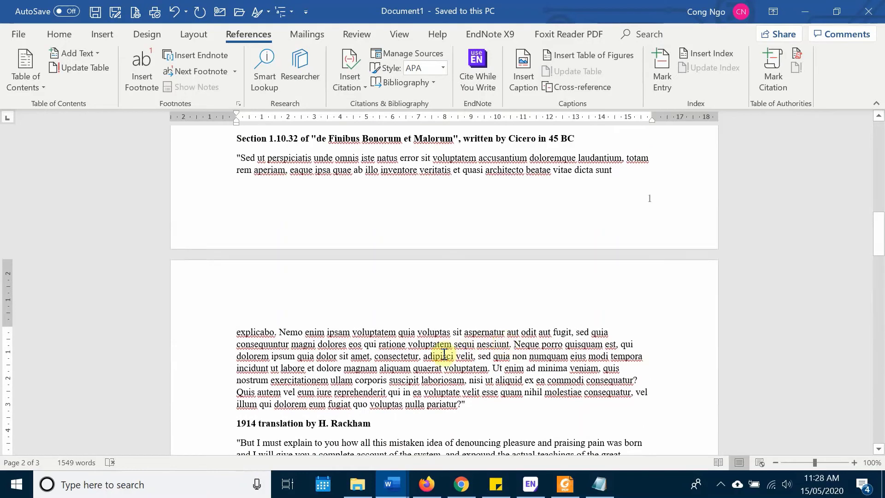
{"action": "scroll", "coordinate": [463, 392], "scroll_direction": "up", "scroll_amount": 4}
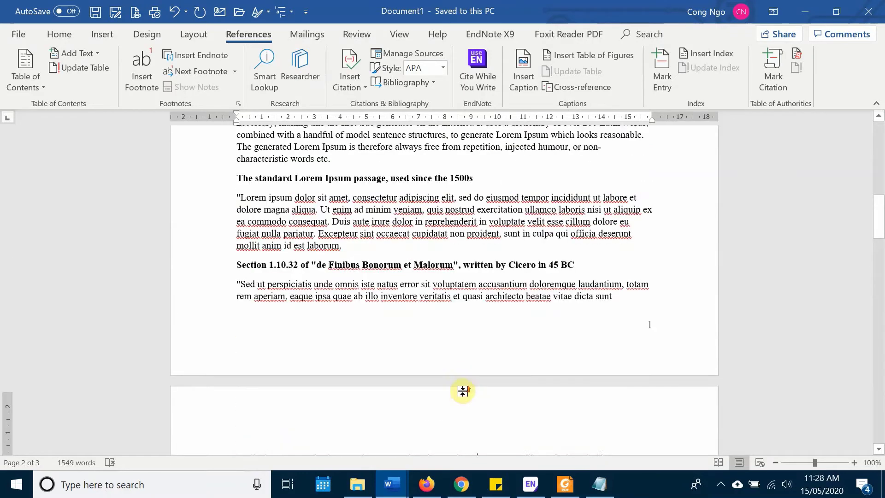
{"action": "left_click", "coordinate": [400, 254]}
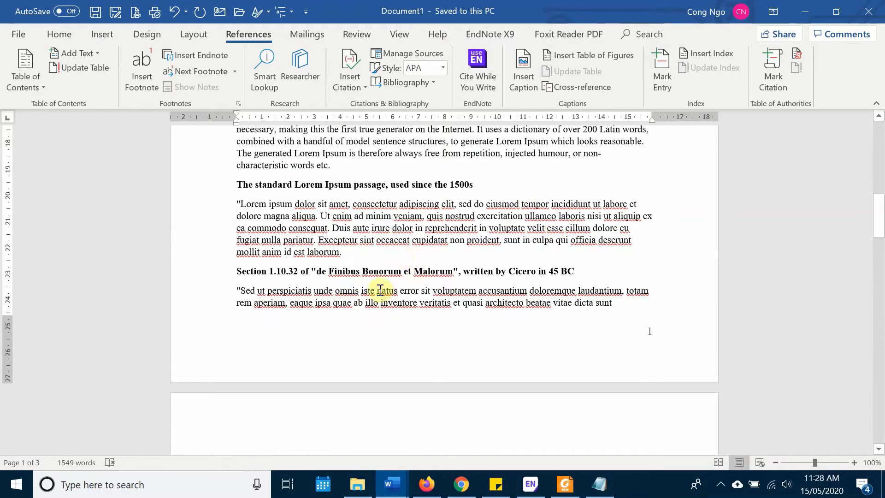
Add a blank line after 'laborum.' and insert a Next Page section break before Section 1.10.32.
{"action": "key", "text": "Return"}
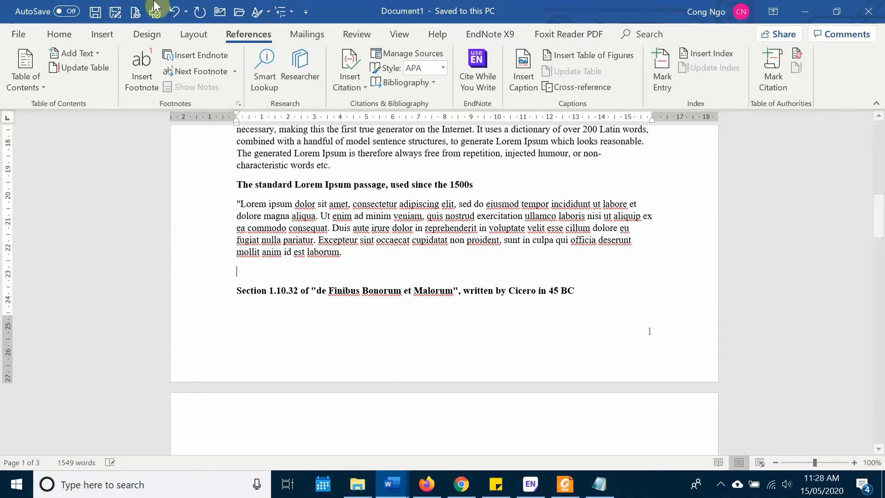
{"action": "left_click", "coordinate": [197, 35]}
{"action": "left_click", "coordinate": [166, 54]}
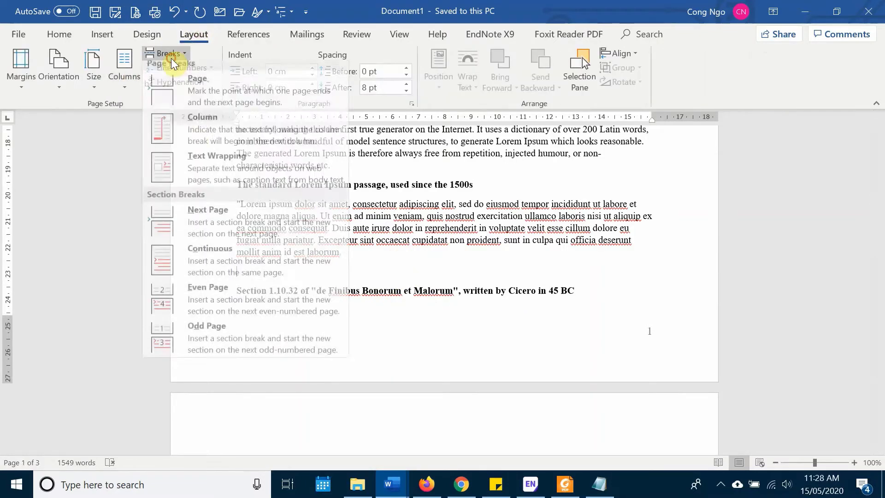
{"action": "left_click", "coordinate": [220, 238]}
{"action": "scroll", "coordinate": [295, 231], "scroll_direction": "down", "scroll_amount": 4}
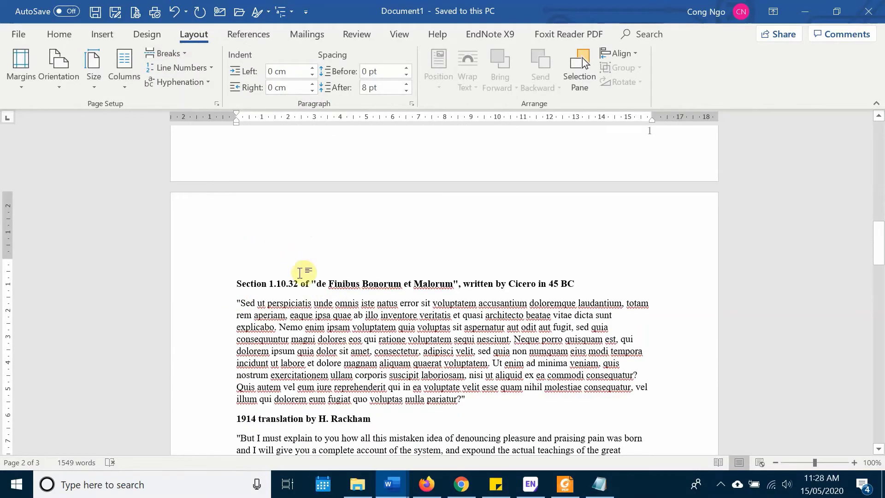
{"action": "scroll", "coordinate": [378, 228], "scroll_direction": "down", "scroll_amount": 15}
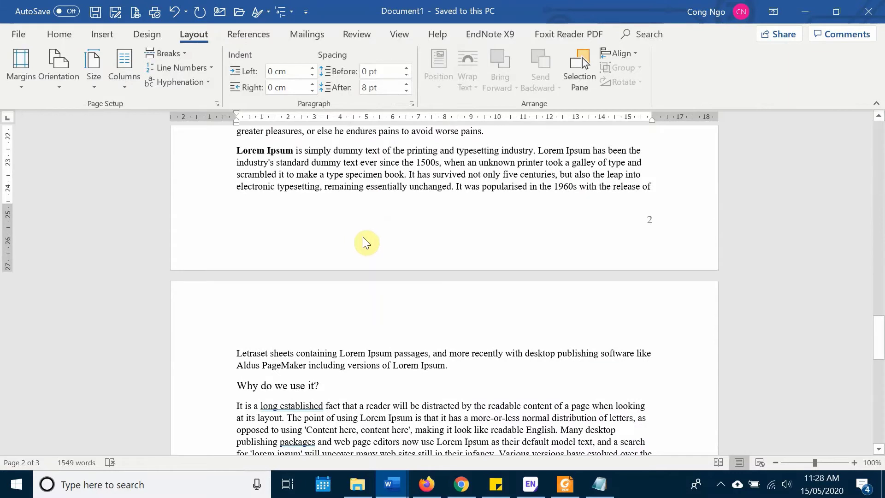
Insert a second Next Page section break after 'the release of' so Letraset starts page 3.
{"action": "left_click", "coordinate": [551, 138]}
{"action": "left_click", "coordinate": [653, 183]}
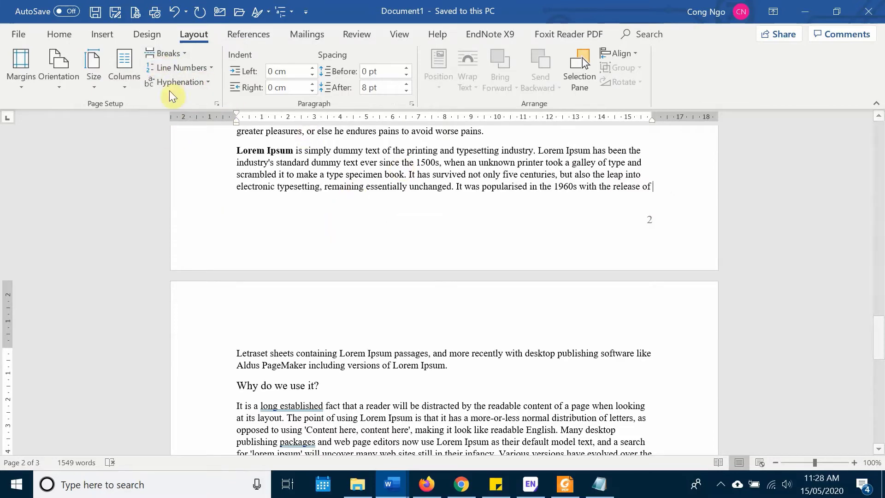
{"action": "left_click", "coordinate": [172, 55]}
{"action": "left_click", "coordinate": [194, 213]}
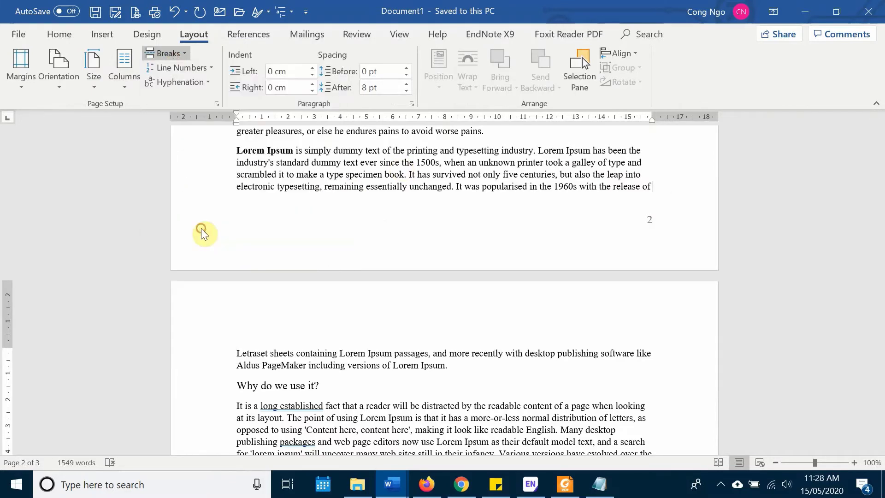
{"action": "scroll", "coordinate": [342, 305], "scroll_direction": "up", "scroll_amount": 8}
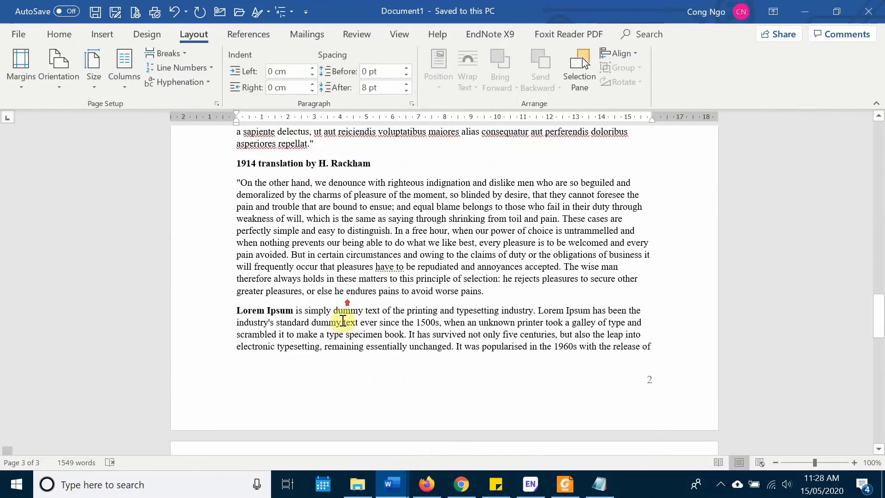
{"action": "scroll", "coordinate": [396, 307], "scroll_direction": "up", "scroll_amount": 12}
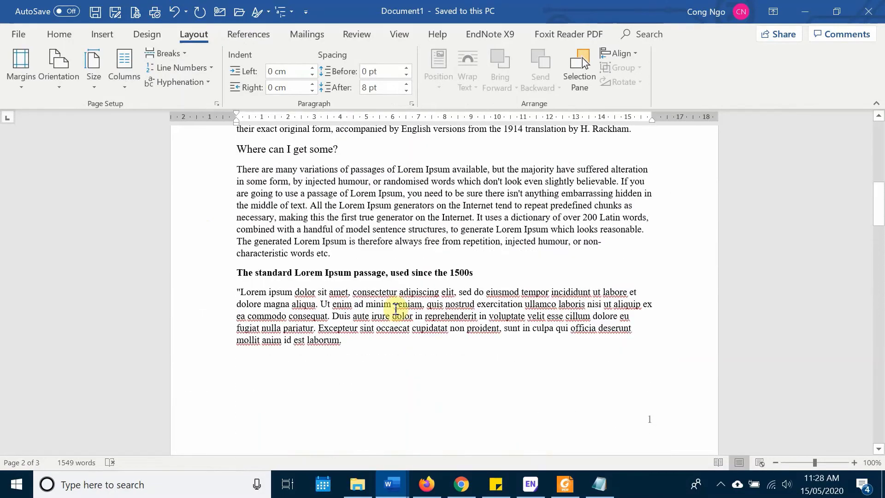
{"action": "scroll", "coordinate": [395, 306], "scroll_direction": "down", "scroll_amount": 10}
{"action": "scroll", "coordinate": [398, 318], "scroll_direction": "up", "scroll_amount": 3}
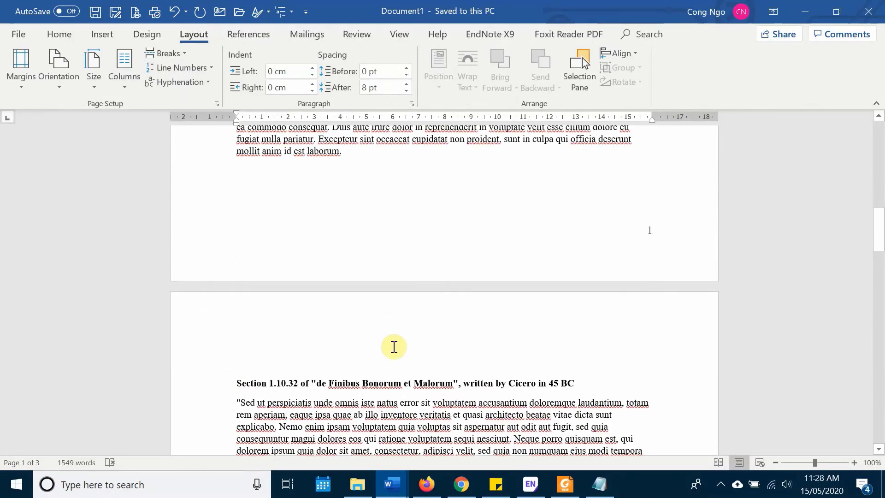
{"action": "scroll", "coordinate": [460, 251], "scroll_direction": "down", "scroll_amount": 15}
{"action": "scroll", "coordinate": [434, 290], "scroll_direction": "down", "scroll_amount": 15}
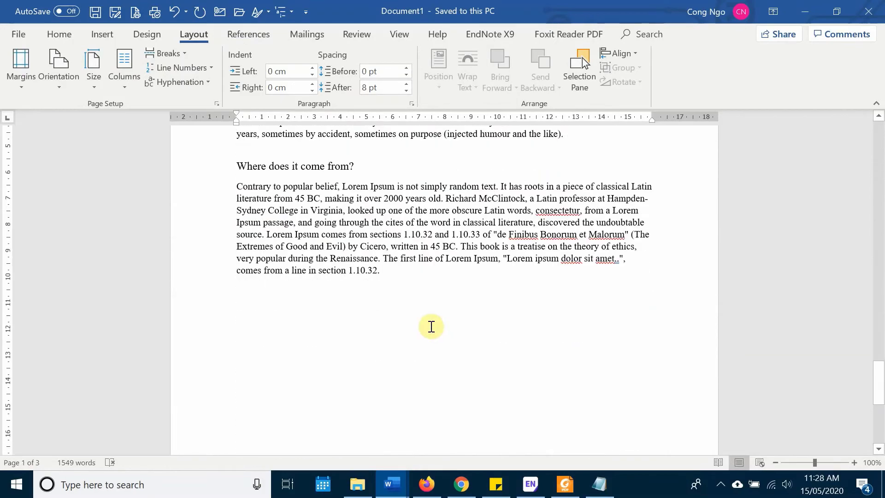
{"action": "scroll", "coordinate": [429, 322], "scroll_direction": "up", "scroll_amount": 4}
{"action": "scroll", "coordinate": [428, 321], "scroll_direction": "up", "scroll_amount": 20}
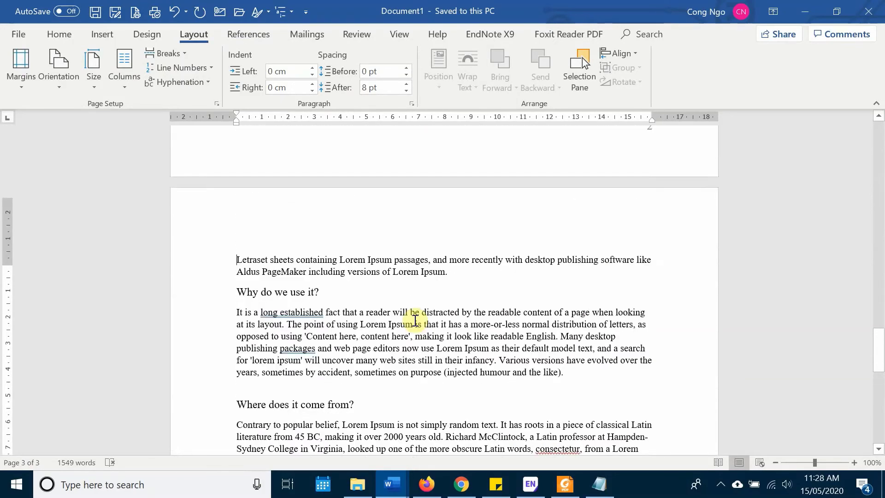
{"action": "scroll", "coordinate": [408, 320], "scroll_direction": "down", "scroll_amount": 18}
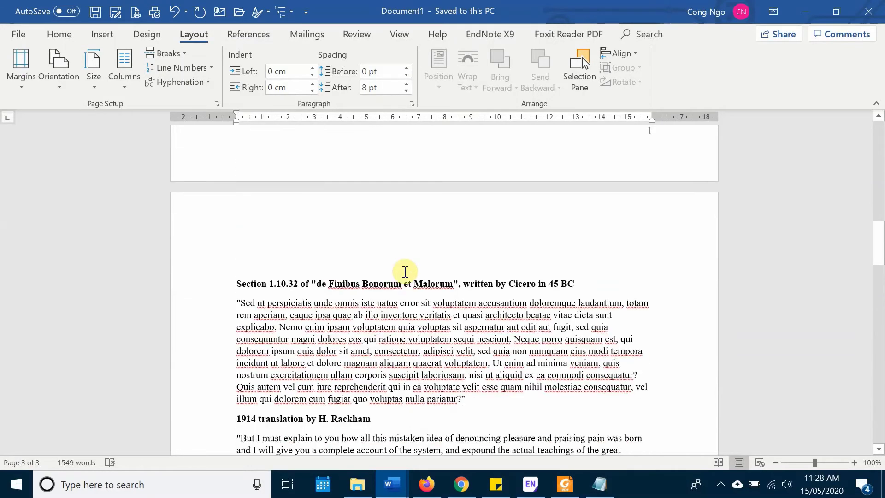
{"action": "double_click", "coordinate": [342, 262]}
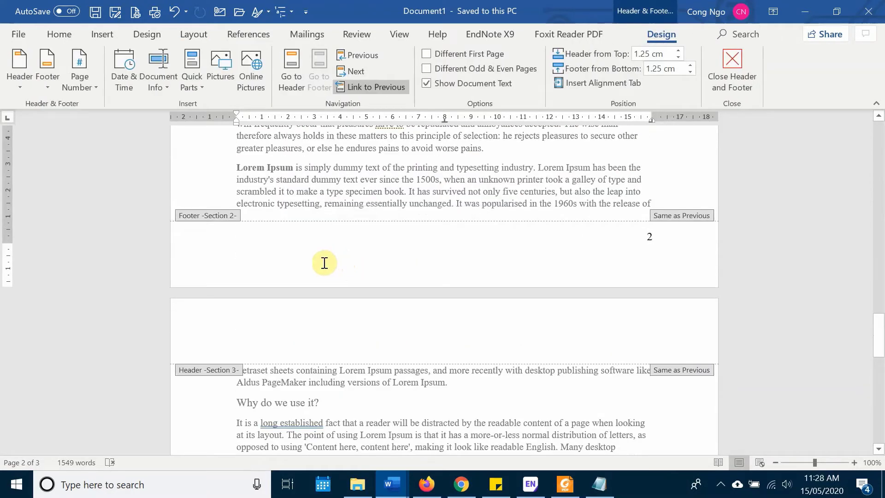
{"action": "type", "text": "My footnote!"}
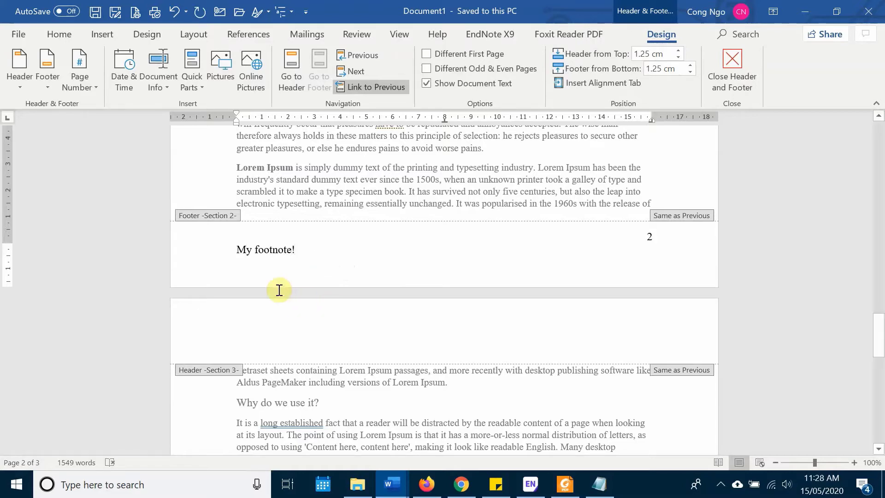
{"action": "scroll", "coordinate": [346, 260], "scroll_direction": "down", "scroll_amount": 10}
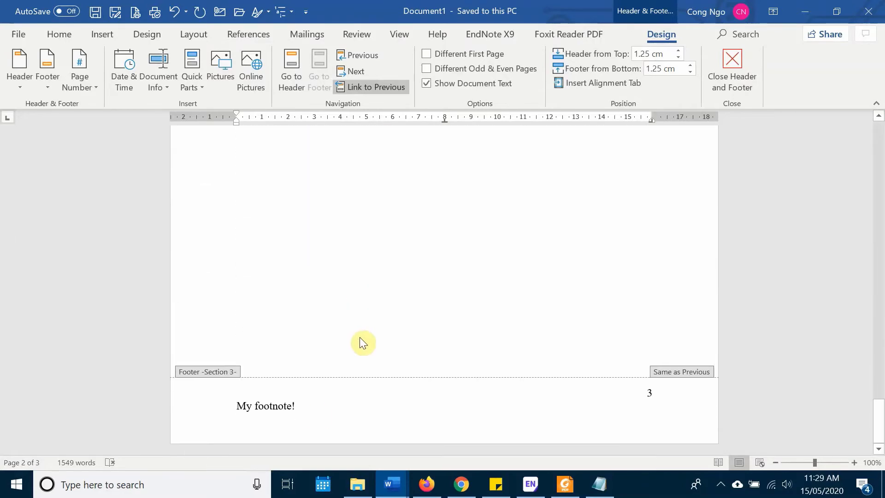
{"action": "scroll", "coordinate": [316, 397], "scroll_direction": "up", "scroll_amount": 10}
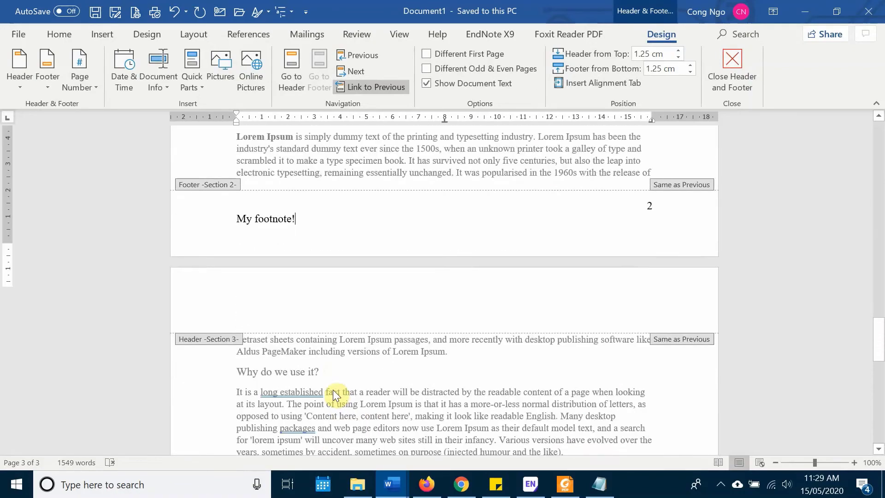
{"action": "scroll", "coordinate": [333, 389], "scroll_direction": "up", "scroll_amount": 15}
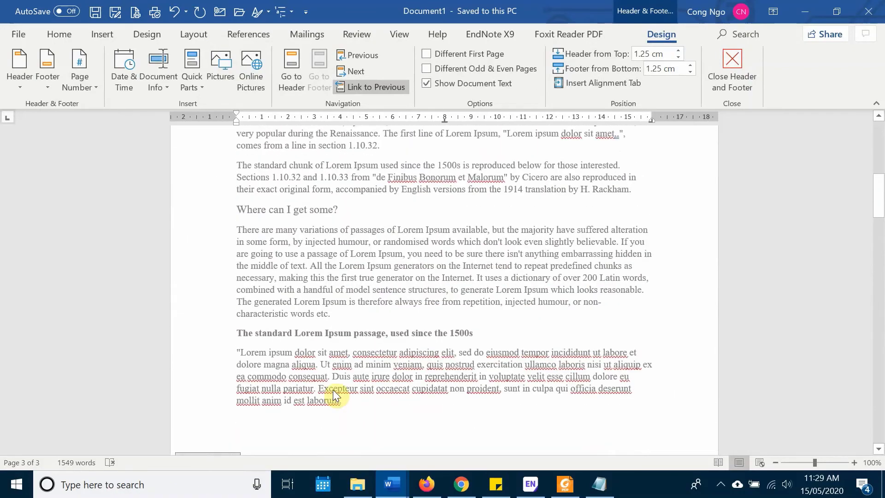
{"action": "scroll", "coordinate": [347, 325], "scroll_direction": "down", "scroll_amount": 5}
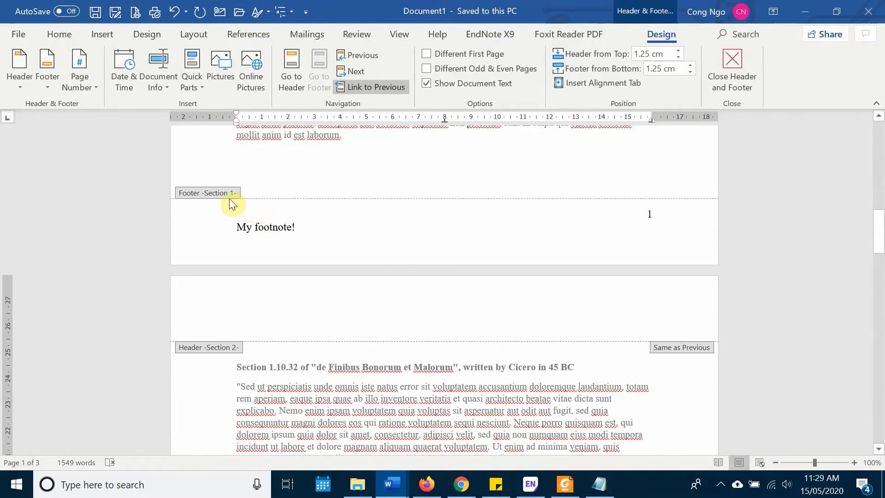
{"action": "scroll", "coordinate": [262, 235], "scroll_direction": "down", "scroll_amount": 12}
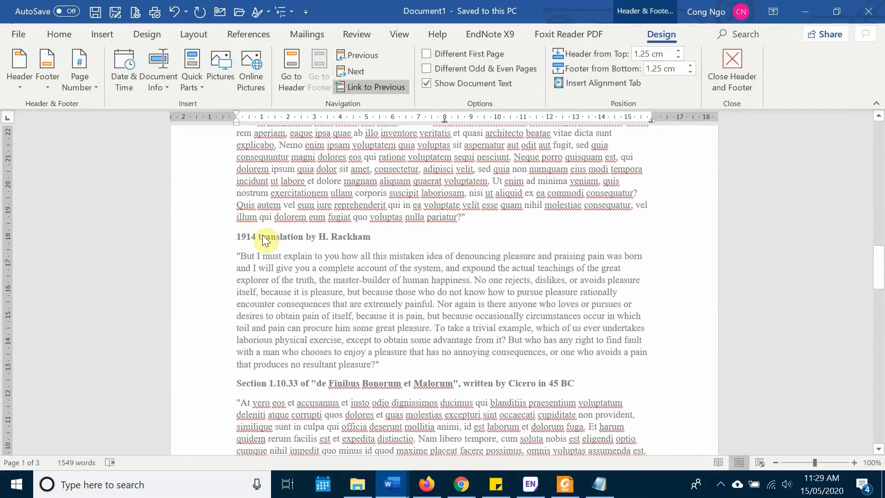
{"action": "scroll", "coordinate": [270, 211], "scroll_direction": "down", "scroll_amount": 7}
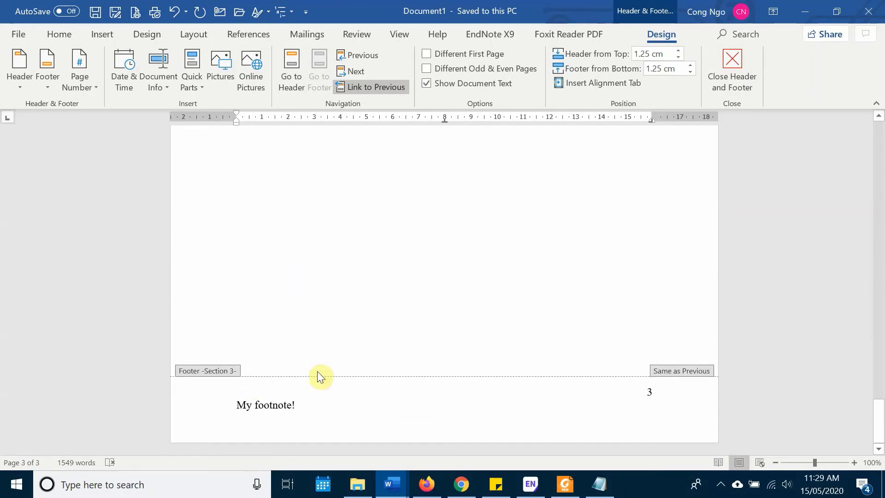
{"action": "scroll", "coordinate": [317, 371], "scroll_direction": "up", "scroll_amount": 10}
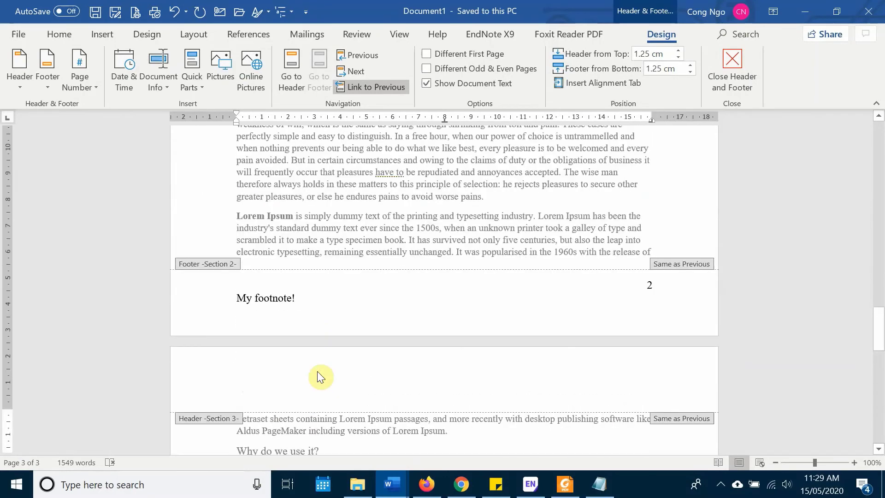
{"action": "scroll", "coordinate": [317, 371], "scroll_direction": "up", "scroll_amount": 1}
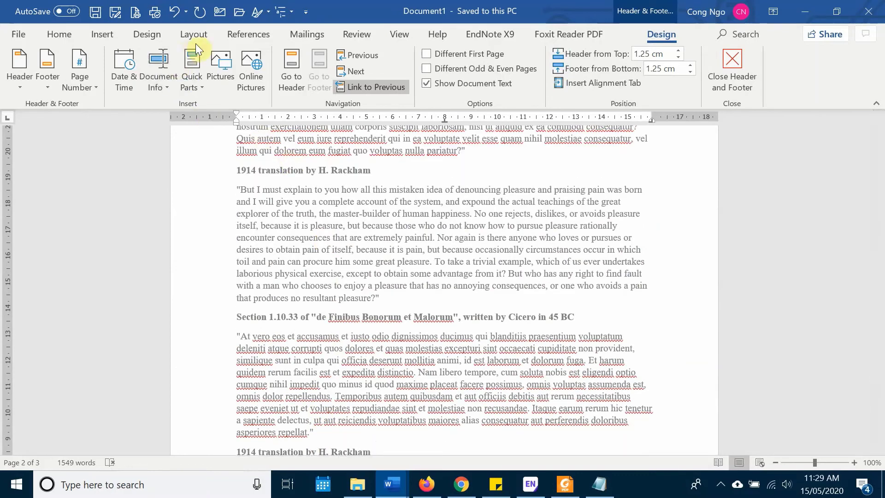
Unlink page 2's footer from the previous section and delete 'My footnote!' from page 1's footer.
{"action": "left_click", "coordinate": [194, 37]}
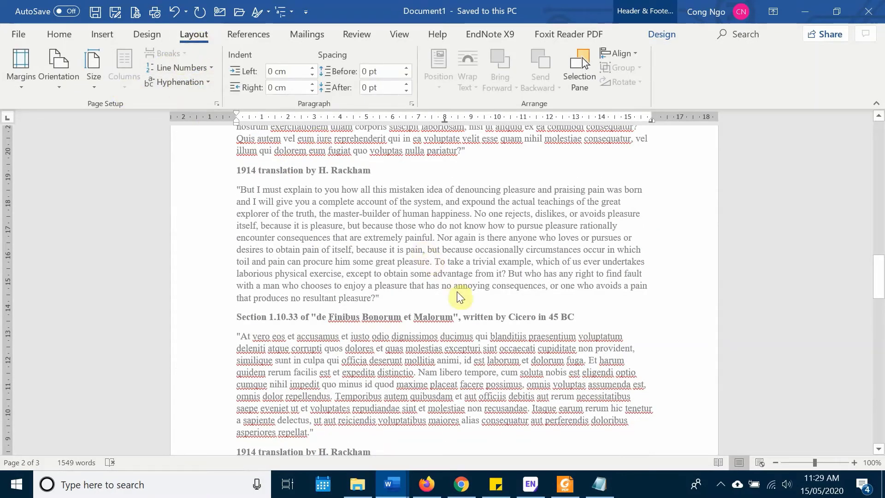
{"action": "scroll", "coordinate": [457, 292], "scroll_direction": "down", "scroll_amount": 10}
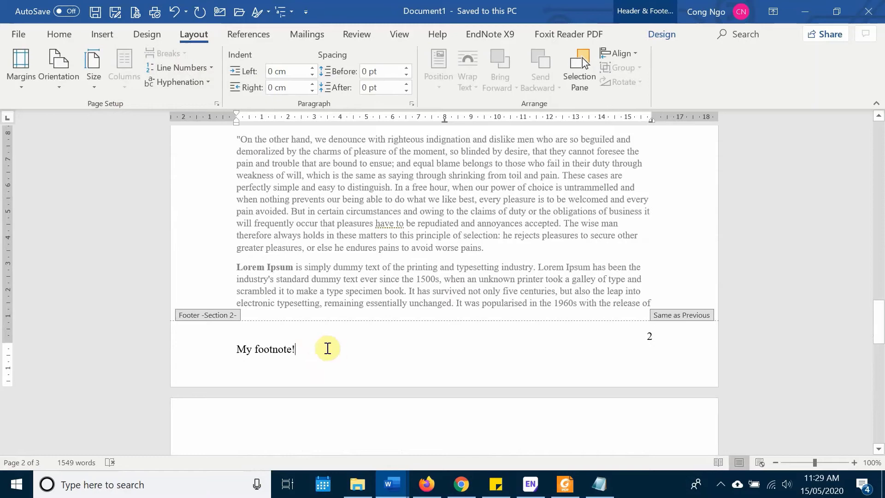
{"action": "left_click", "coordinate": [662, 35]}
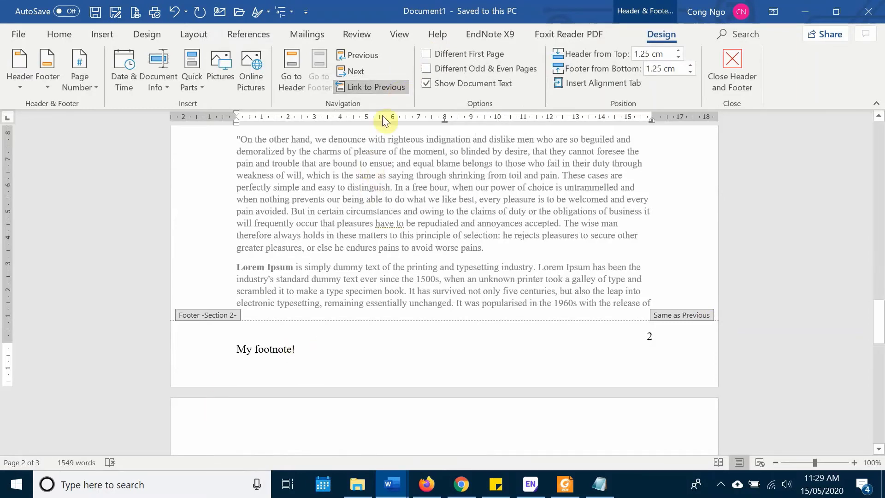
{"action": "left_click", "coordinate": [391, 89]}
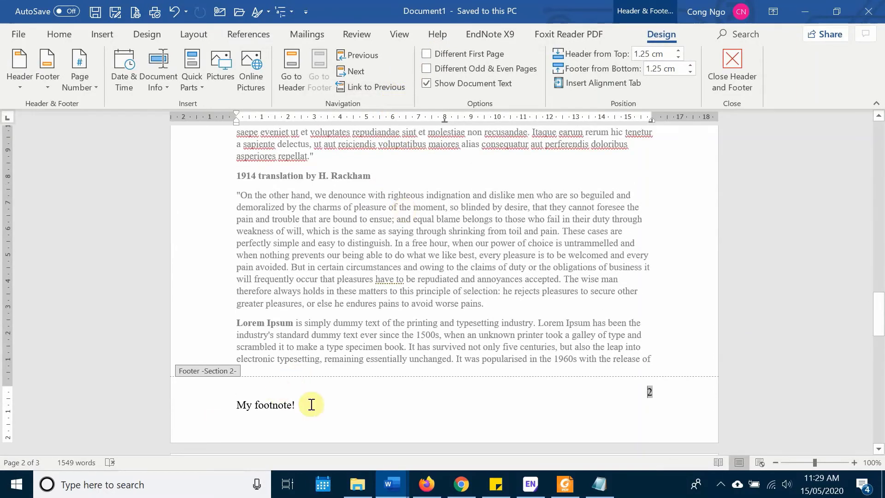
{"action": "scroll", "coordinate": [332, 369], "scroll_direction": "up", "scroll_amount": 12}
{"action": "scroll", "coordinate": [335, 309], "scroll_direction": "up", "scroll_amount": 2}
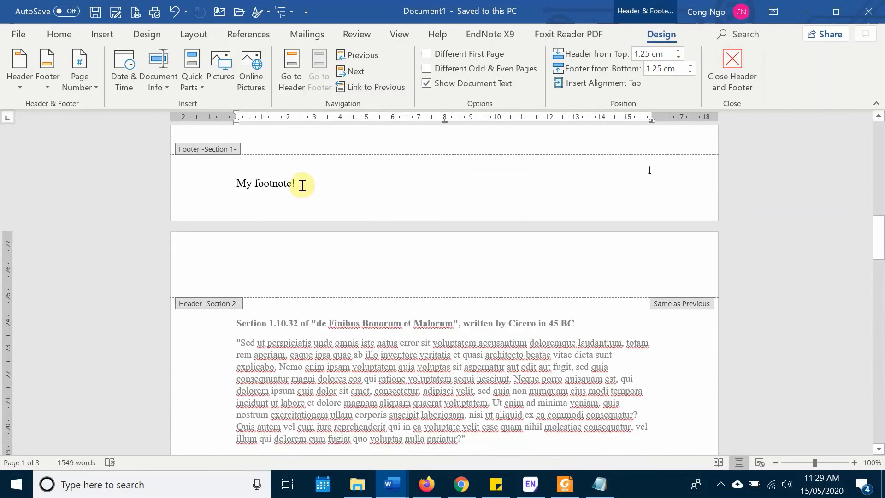
{"action": "left_click_drag", "start_coordinate": [300, 183], "coordinate": [193, 182]}
{"action": "key", "text": "Delete"}
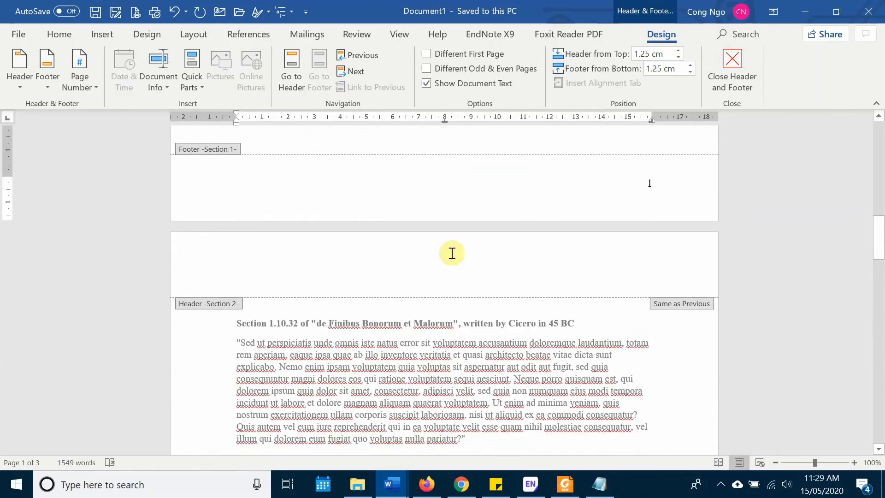
Unlink page 3's footer from page 2 and delete its 'My footnote!' text.
{"action": "scroll", "coordinate": [447, 254], "scroll_direction": "down", "scroll_amount": 18}
{"action": "scroll", "coordinate": [445, 257], "scroll_direction": "down", "scroll_amount": 4}
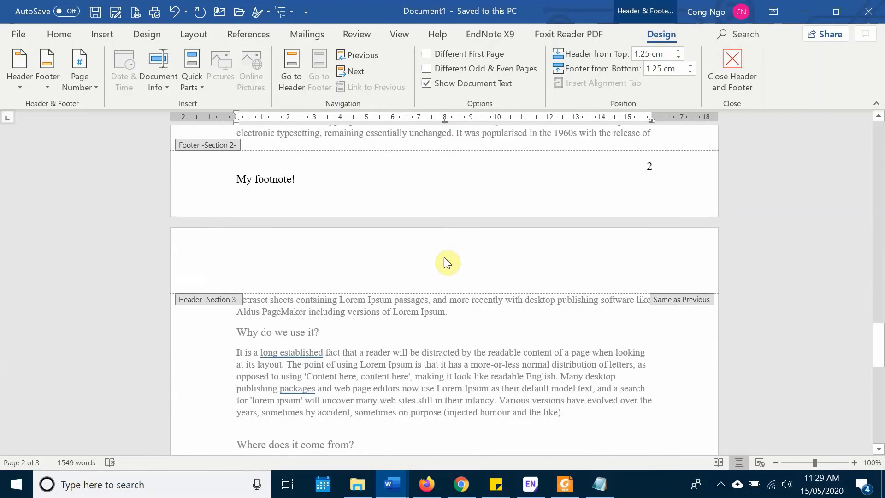
{"action": "scroll", "coordinate": [446, 261], "scroll_direction": "down", "scroll_amount": 20}
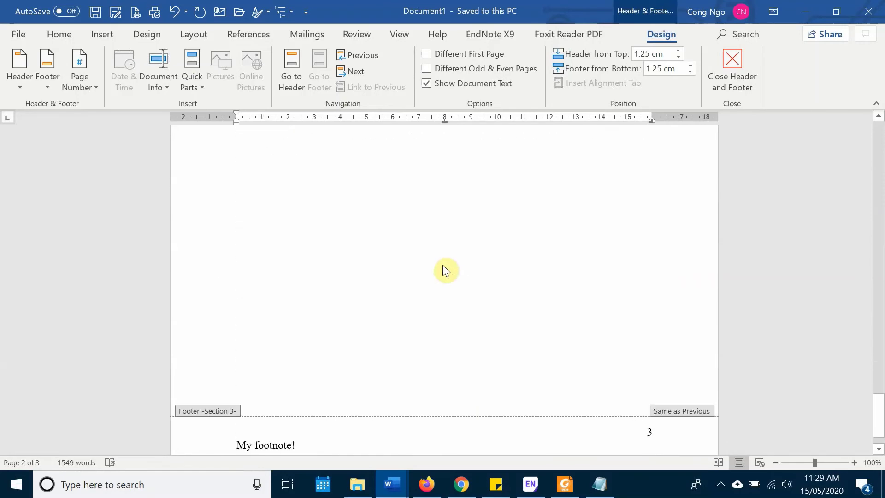
{"action": "left_click", "coordinate": [314, 403]}
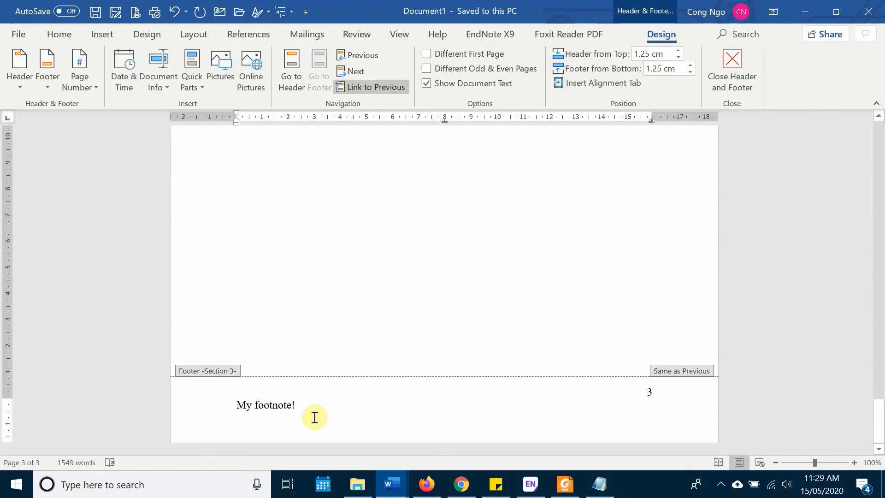
{"action": "left_click", "coordinate": [381, 87]}
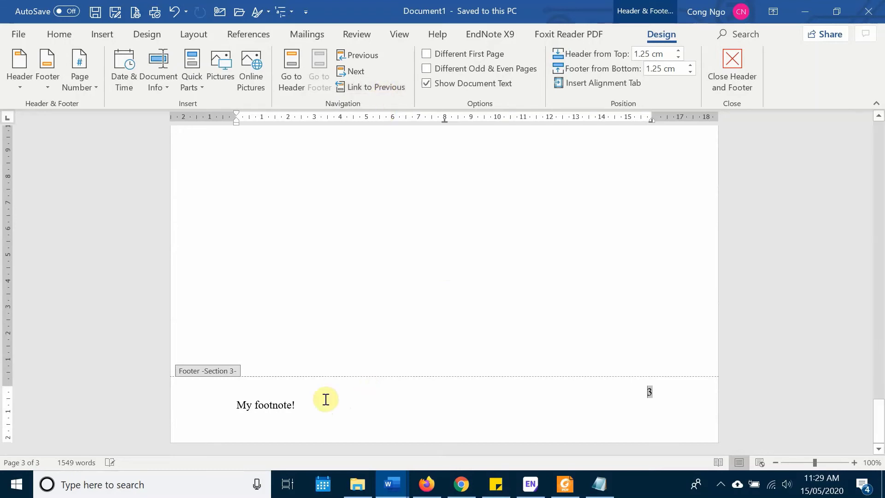
{"action": "triple_click", "coordinate": [257, 405]}
{"action": "key", "text": "Delete"}
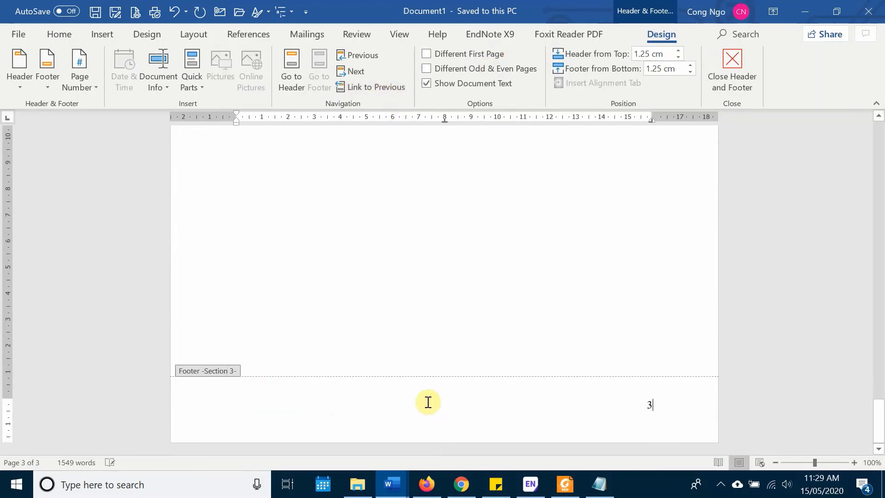
{"action": "scroll", "coordinate": [429, 396], "scroll_direction": "up", "scroll_amount": 10}
{"action": "scroll", "coordinate": [446, 371], "scroll_direction": "up", "scroll_amount": 3}
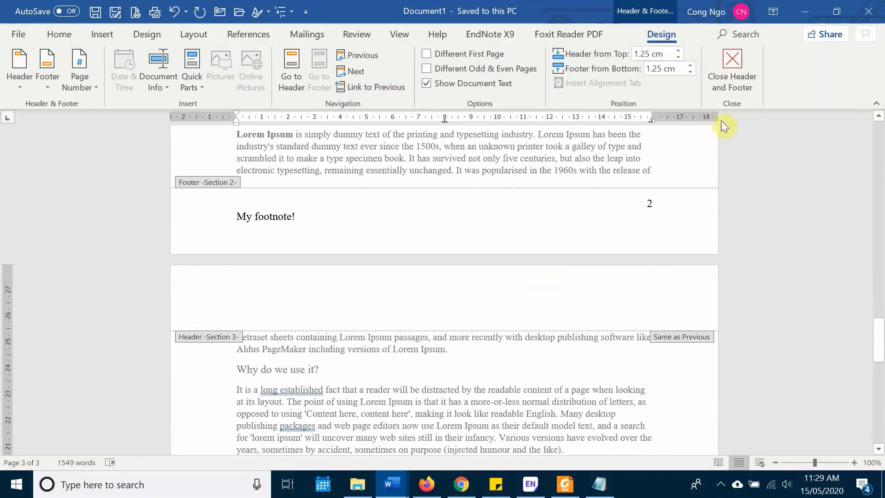
{"action": "left_click", "coordinate": [733, 69]}
{"action": "scroll", "coordinate": [438, 256], "scroll_direction": "up", "scroll_amount": 15}
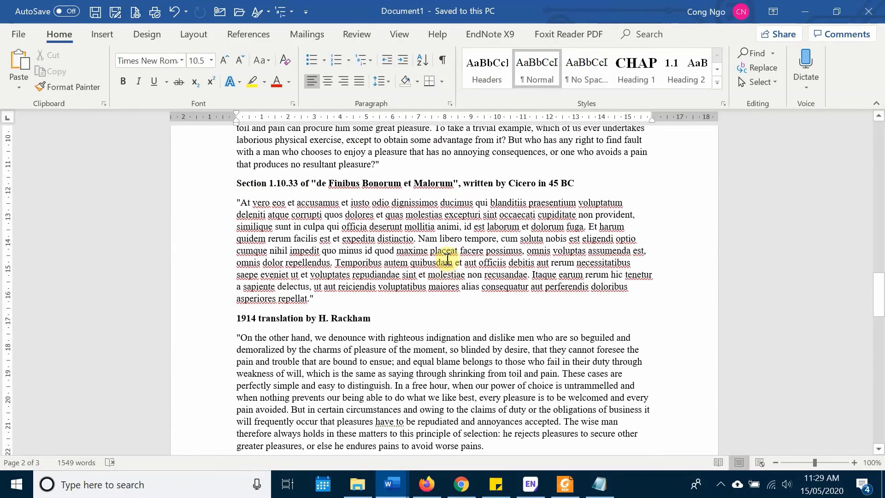
{"action": "scroll", "coordinate": [447, 259], "scroll_direction": "down", "scroll_amount": 15}
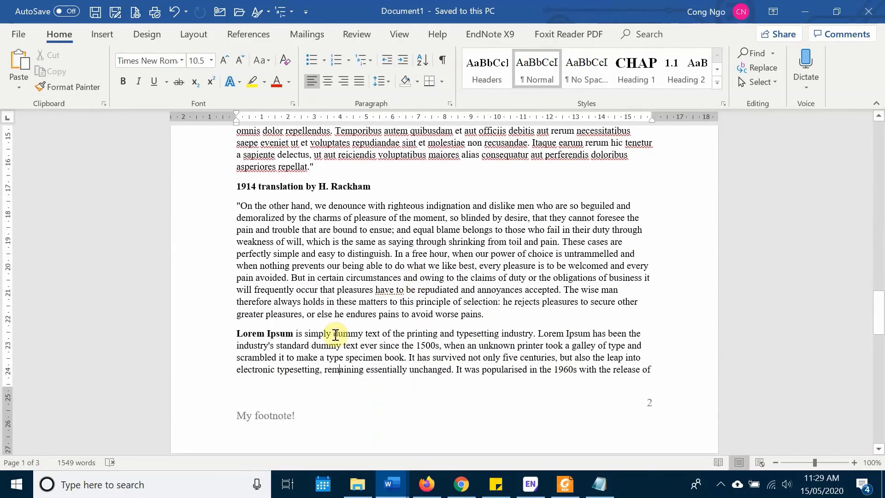
{"action": "scroll", "coordinate": [335, 315], "scroll_direction": "up", "scroll_amount": 15}
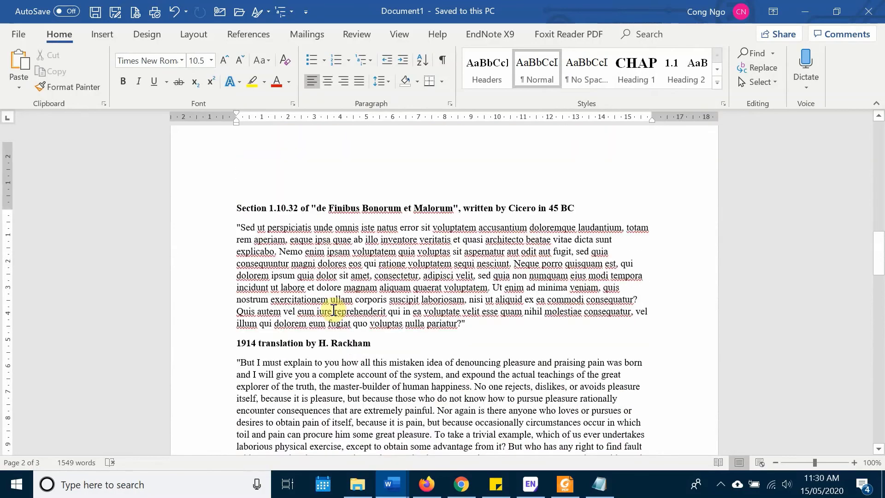
{"action": "scroll", "coordinate": [334, 310], "scroll_direction": "down", "scroll_amount": 15}
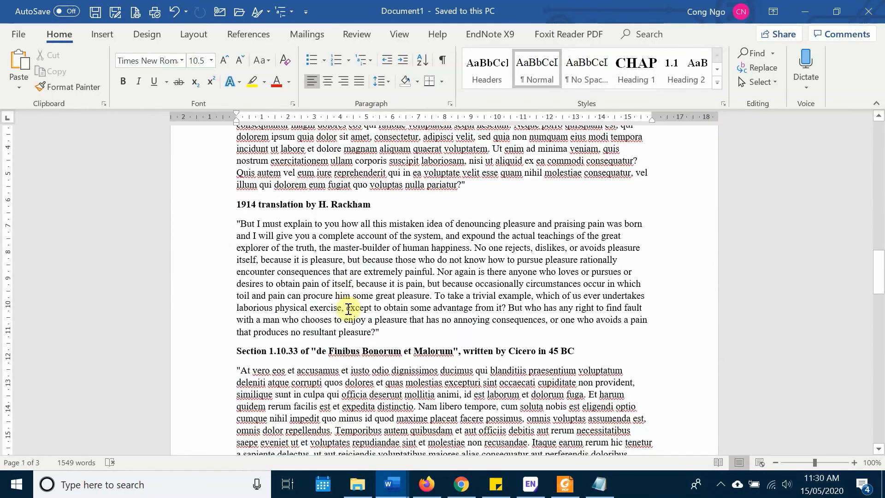
{"action": "double_click", "coordinate": [310, 283]}
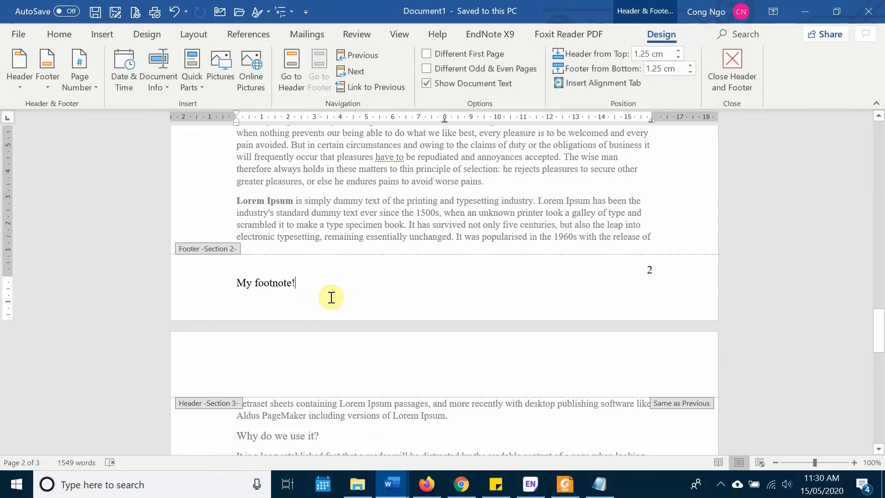
Bring the Notepad notes to the front and move them off page 2's footer.
{"action": "left_click", "coordinate": [599, 484]}
{"action": "left_click_drag", "start_coordinate": [294, 250], "coordinate": [708, 130]}
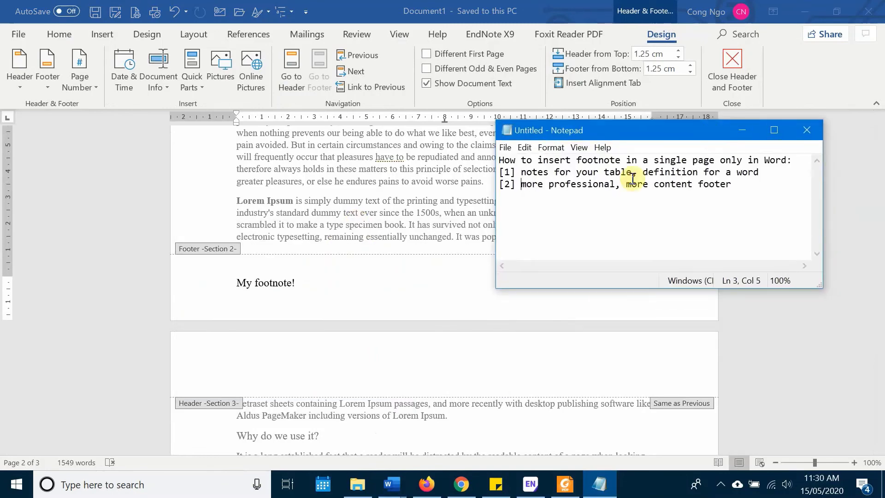